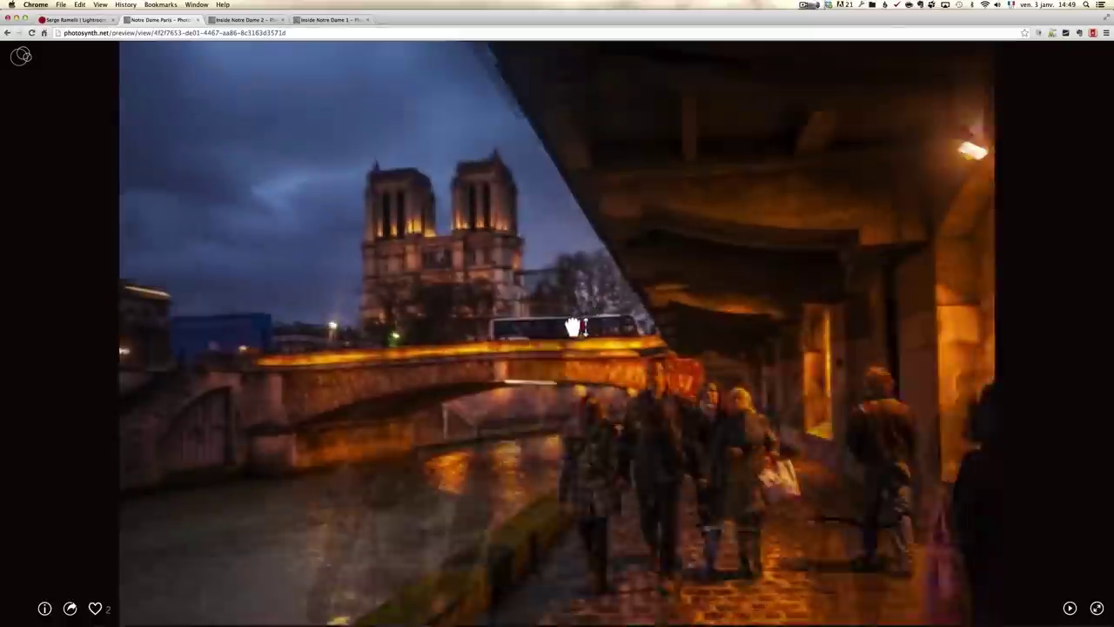
# - Jump to the next viewpoint along the Notre Dame riverside walkway in Photosynth
pyautogui.click(574, 331)
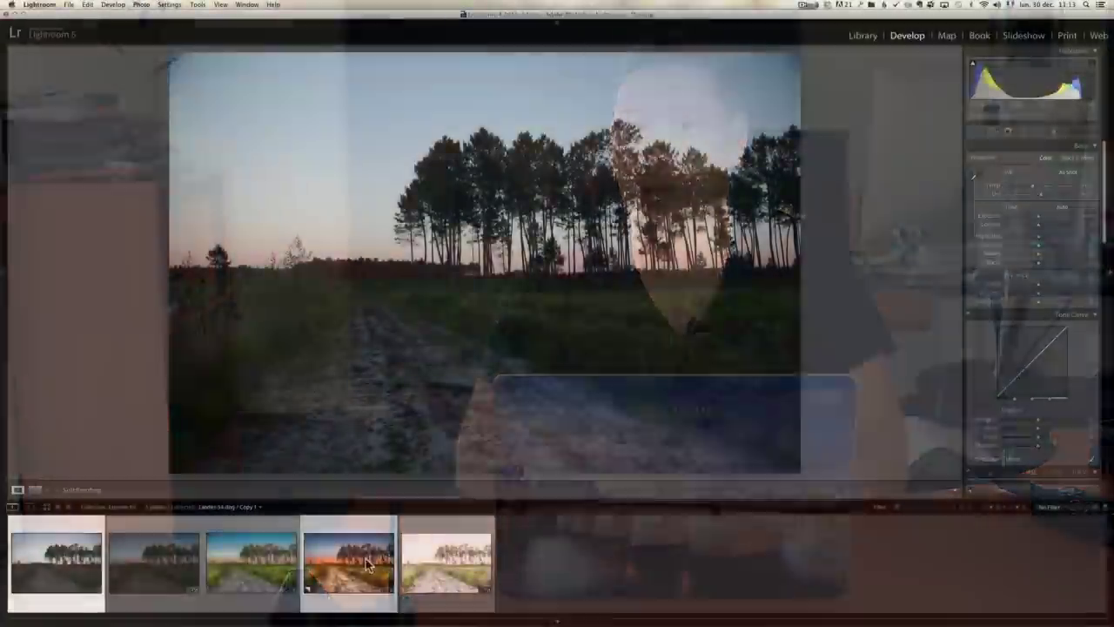
# - Load the fourth tree-line landscape photo from the filmstrip into the Develop module
pyautogui.click(376, 554)
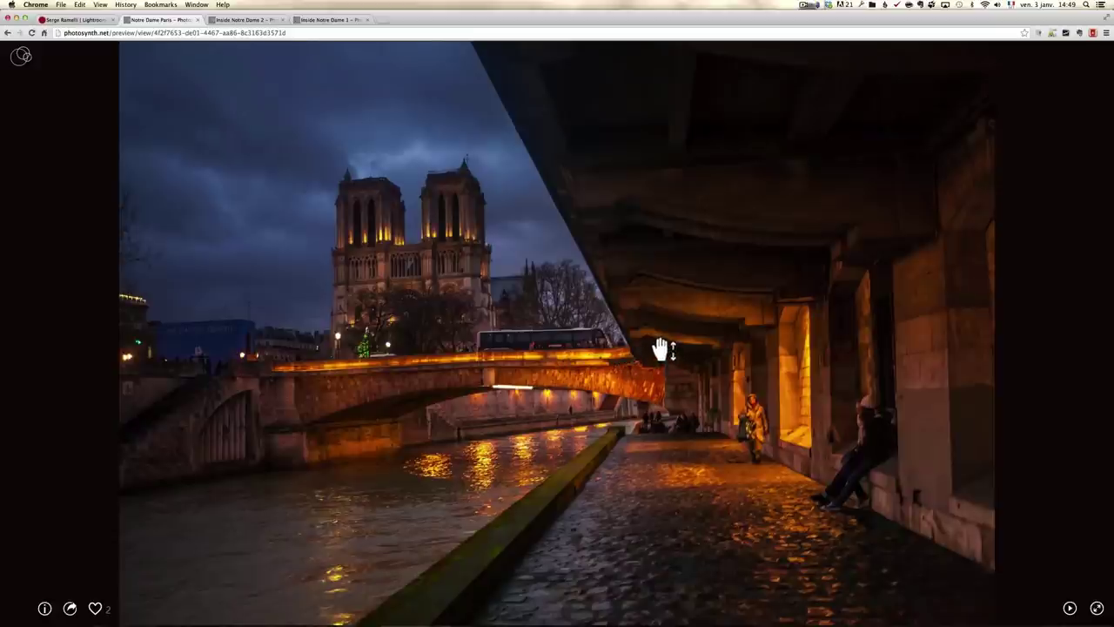
# - Walk forward along the quay under the bridge, with Notre Dame's towers across the river
pyautogui.moveTo(659, 349); pyautogui.dragTo(653, 397)
pyautogui.moveTo(564, 306); pyautogui.dragTo(597, 398)
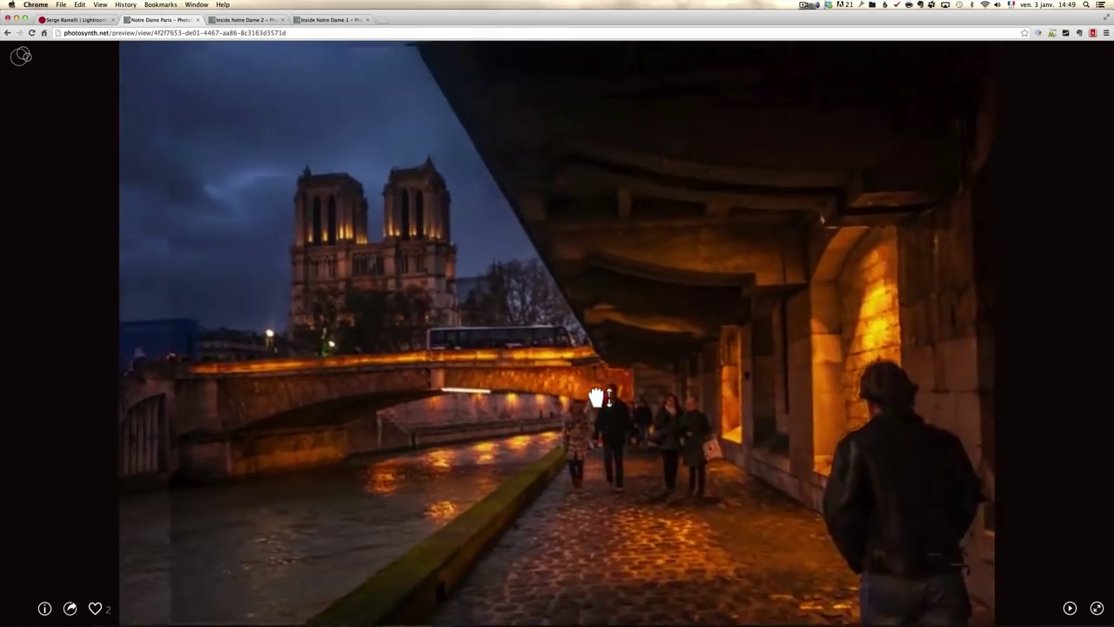
pyautogui.click(587, 340)
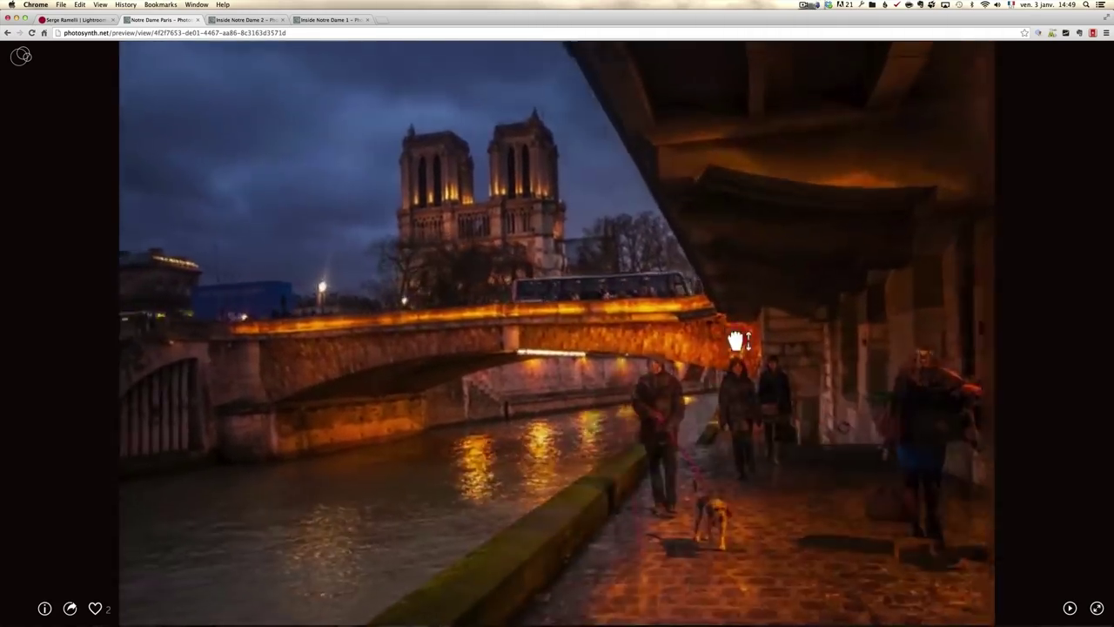
pyautogui.click(739, 330)
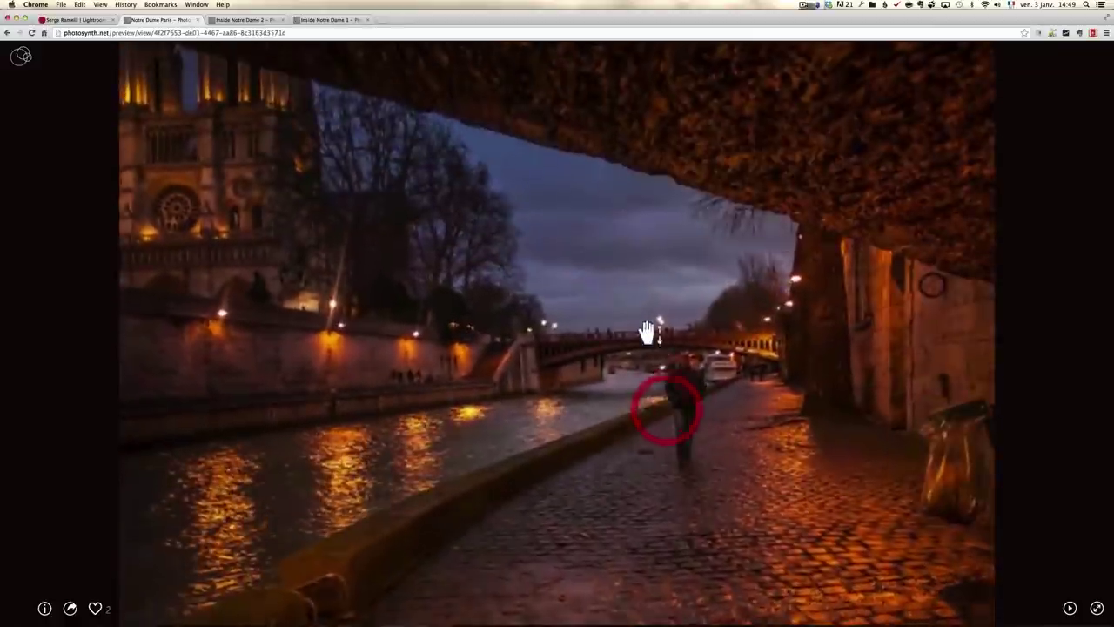
pyautogui.click(661, 381)
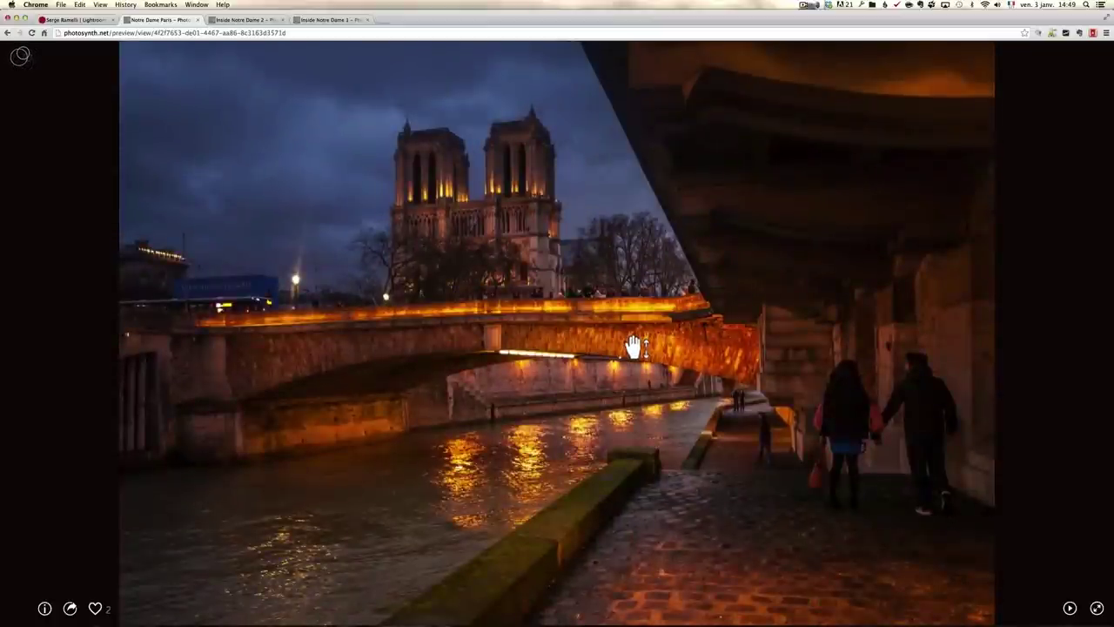
# - Open the Inside Notre Dame 2 synth, pause its autoplay, and walk from the choir into the nave
pyautogui.click(247, 20)
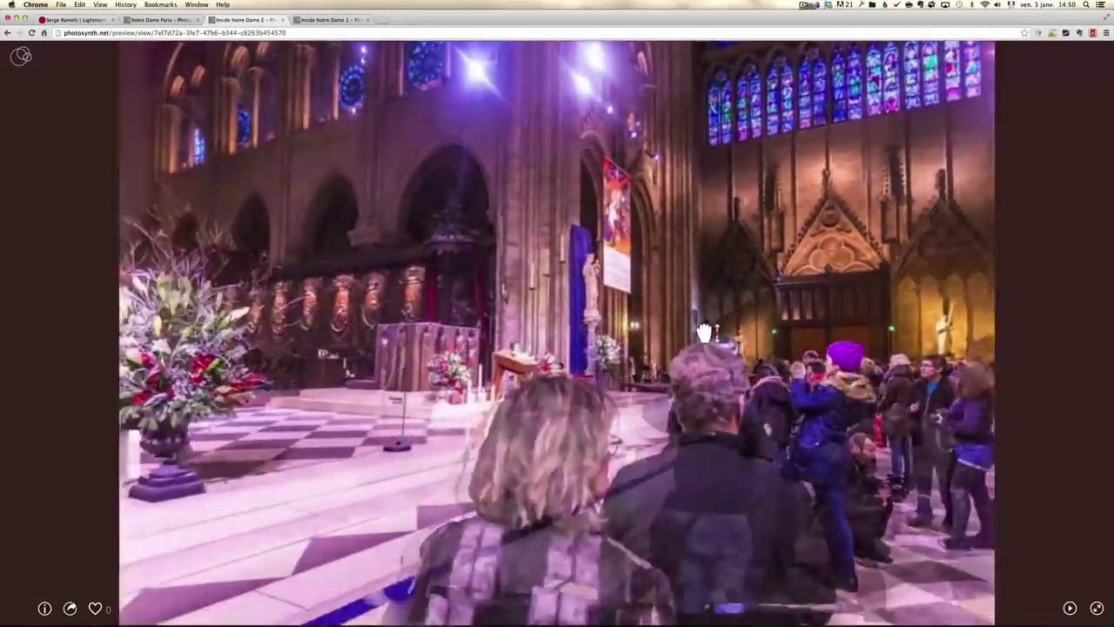
pyautogui.moveTo(703, 333); pyautogui.dragTo(702, 200)
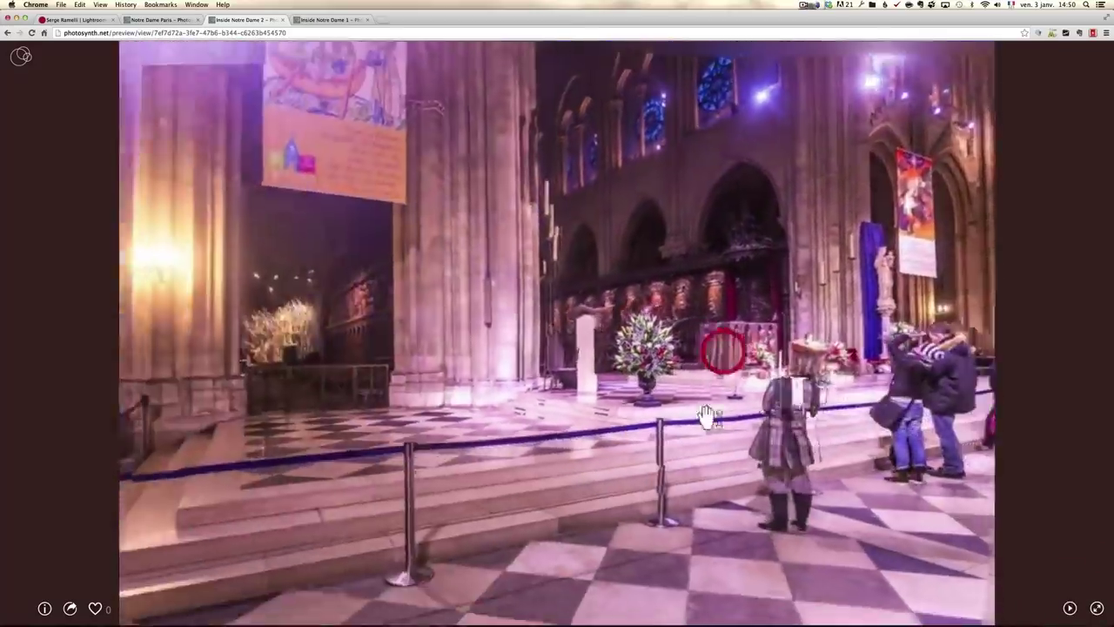
pyautogui.click(705, 396)
pyautogui.moveTo(705, 396); pyautogui.dragTo(722, 348)
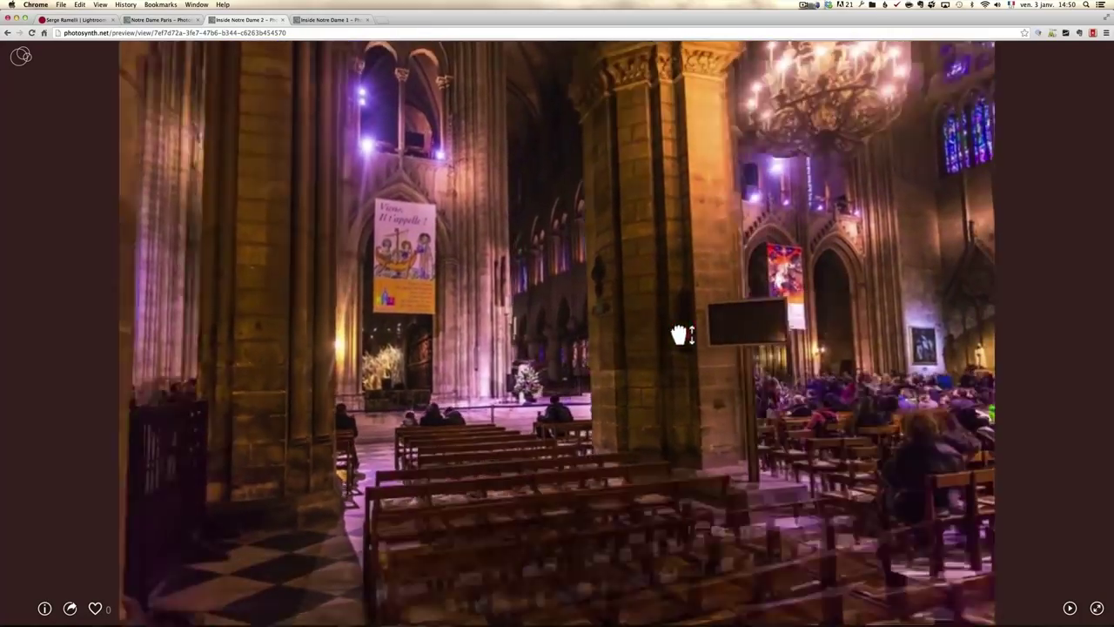
pyautogui.click(680, 324)
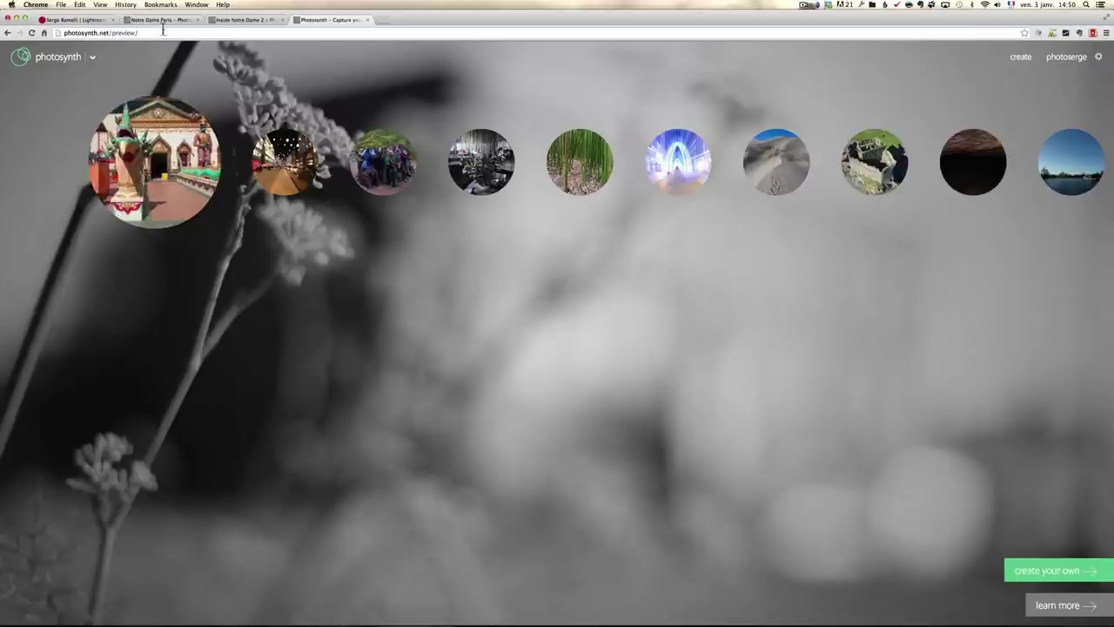
pyautogui.press('super+Tab')
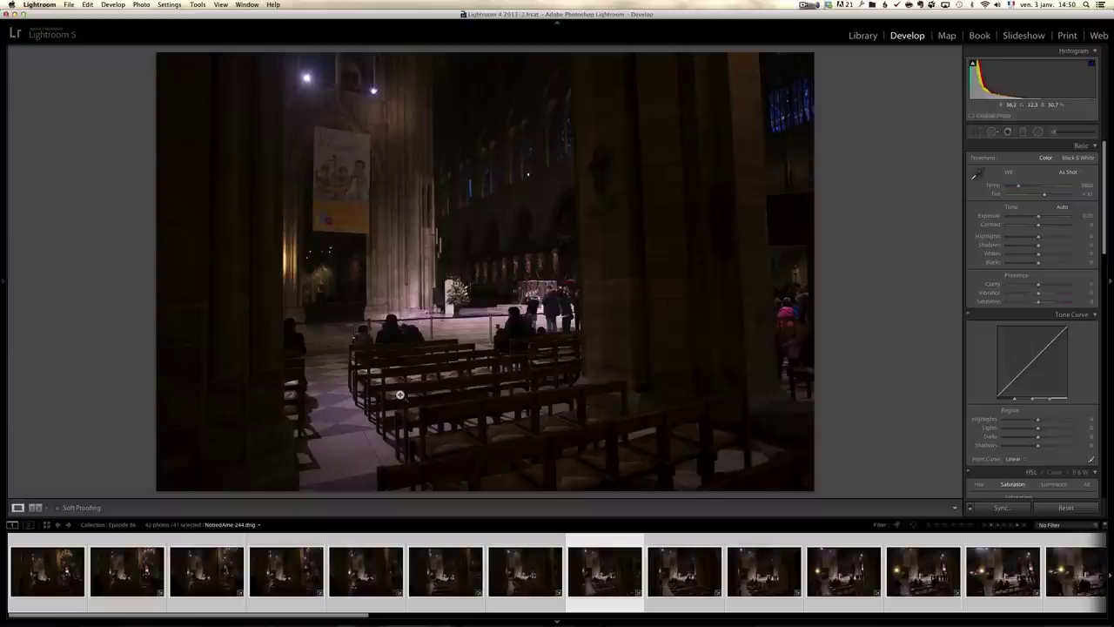
pyautogui.press('super+Tab')
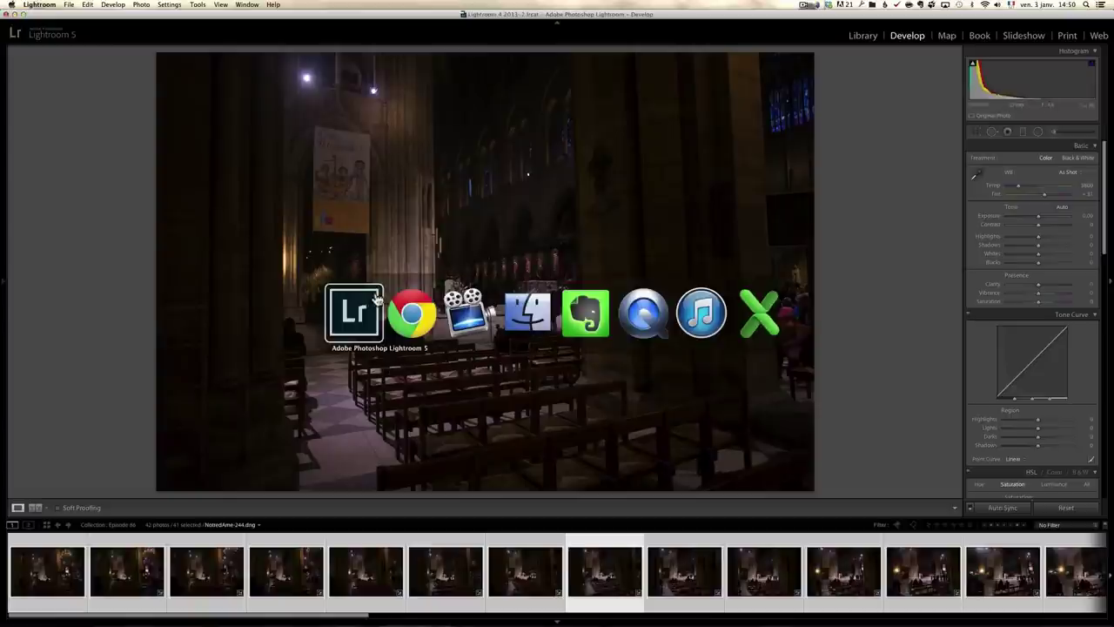
# - Open the photographer's website and go to the NEWS > SIGN UP newsletter page
pyautogui.click(74, 19)
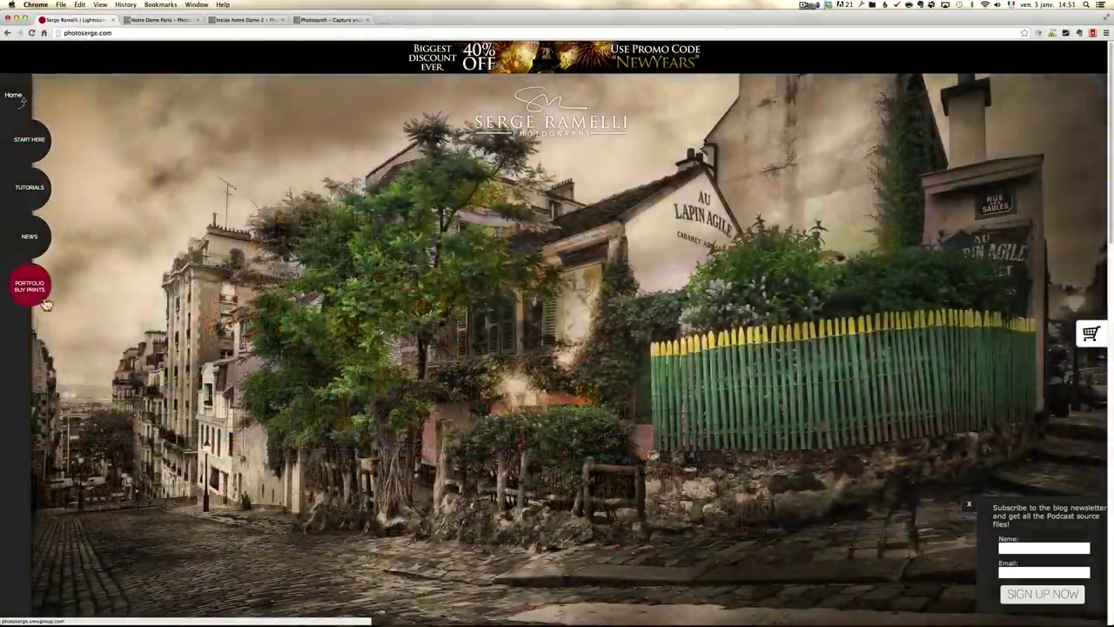
pyautogui.moveTo(48, 253)
pyautogui.click(90, 257)
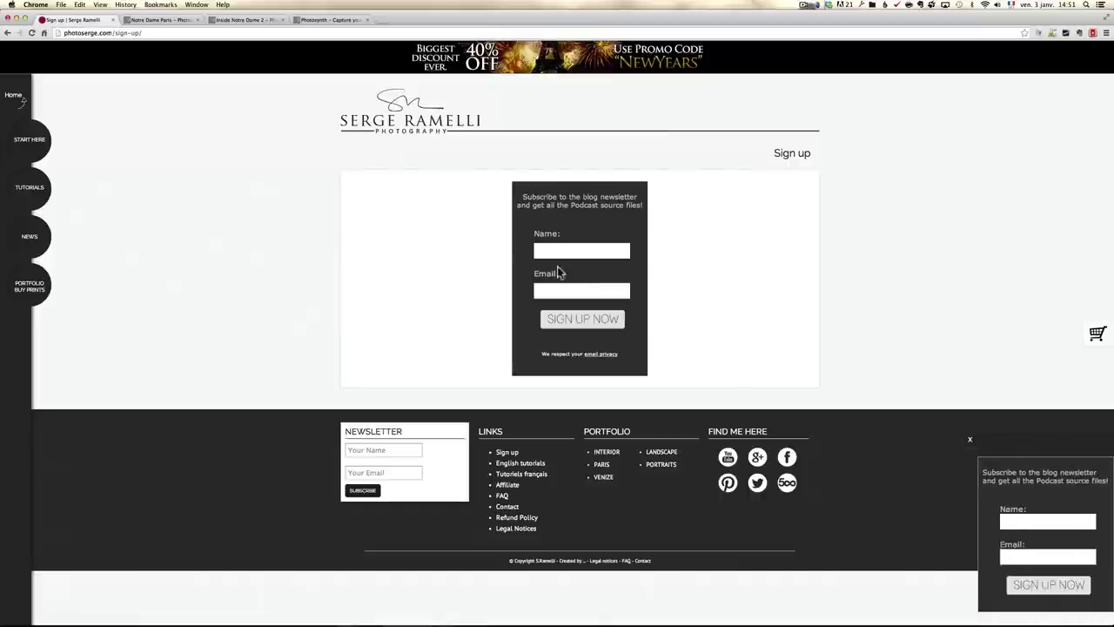
pyautogui.press('super+Tab')
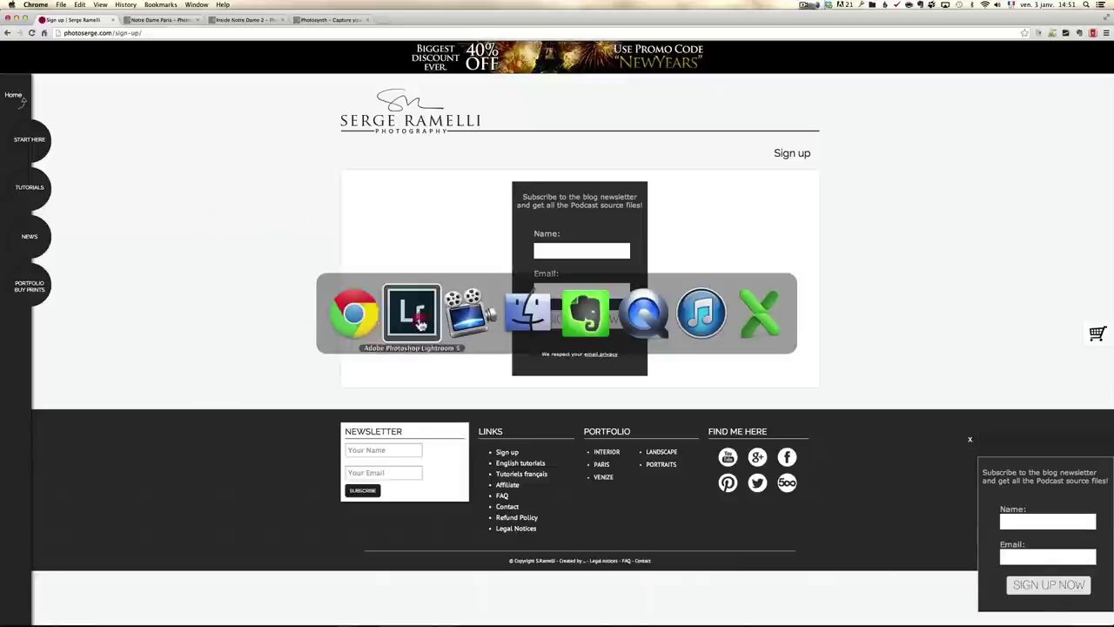
# - Select NotredAme-244.dng from the Notre Dame interior set and show its info overlay
pyautogui.click(416, 321)
pyautogui.click(243, 592)
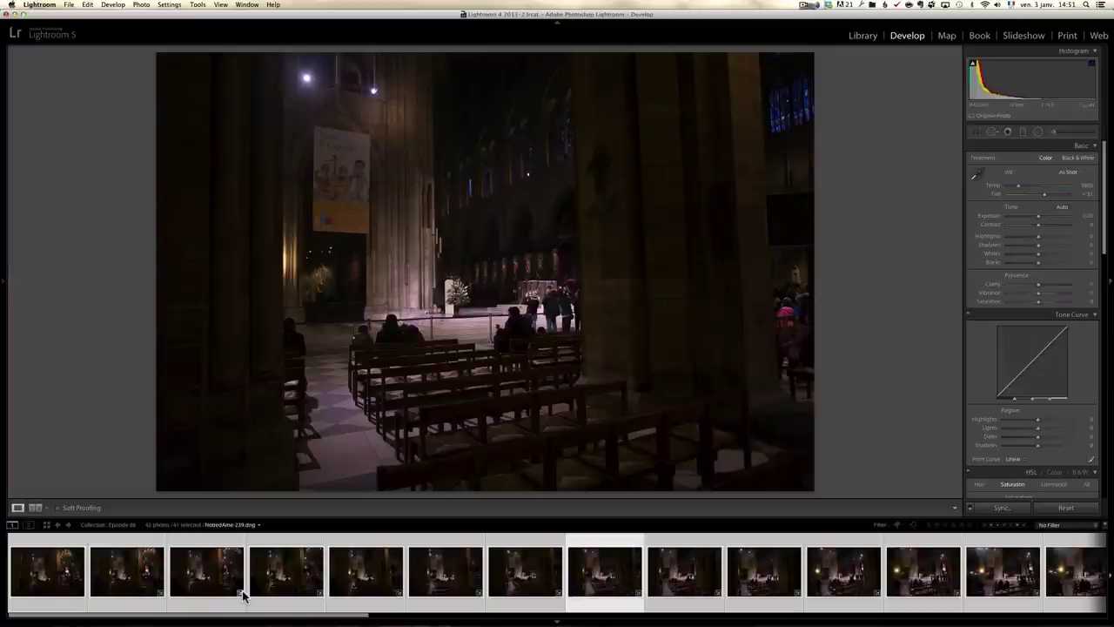
pyautogui.press('i')
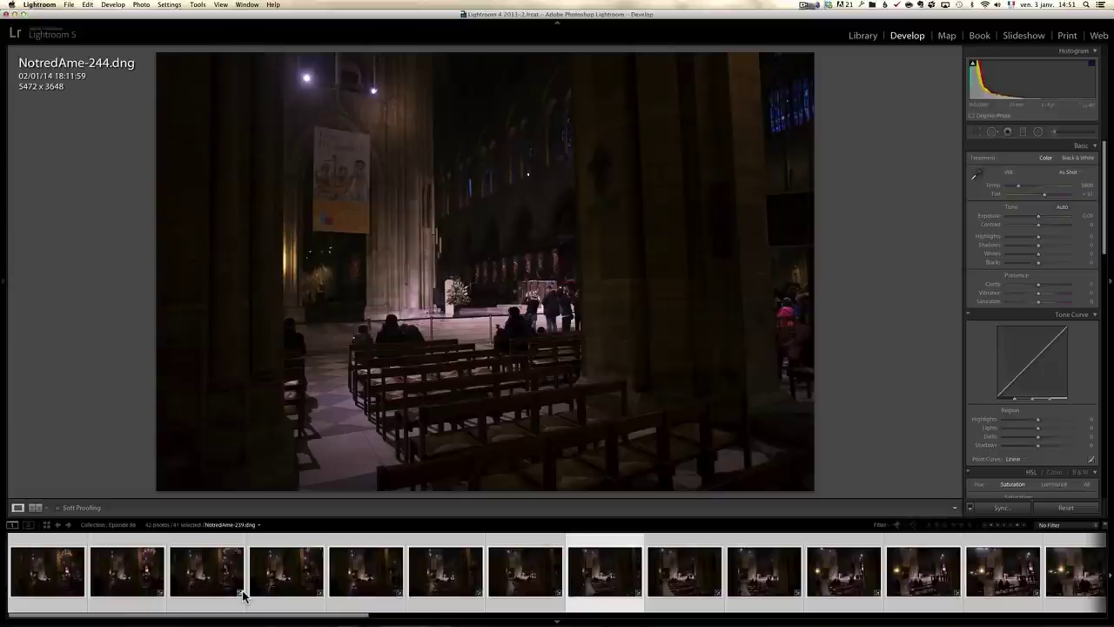
# - Cycle the info overlay to show 1/50 sec, f/4.0, ISO 2000 and the EF17-40mm lens
pyautogui.press('i')
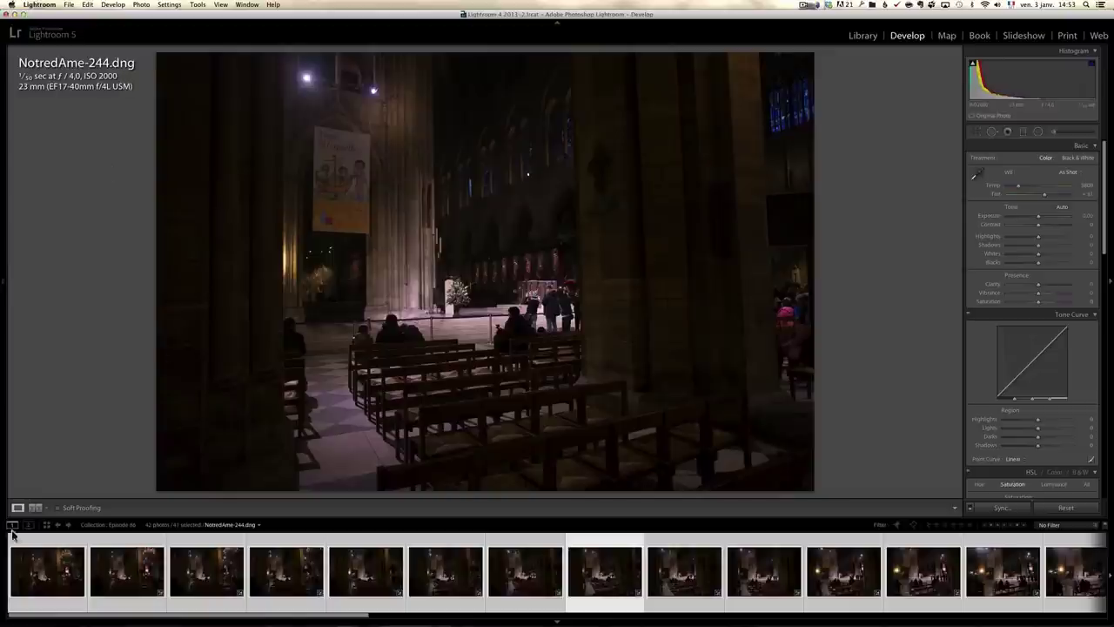
# - Compare NotredAme-237.dng with NotredAme-238.dng, then settle on NotredAme-237.dng
pyautogui.click(61, 566)
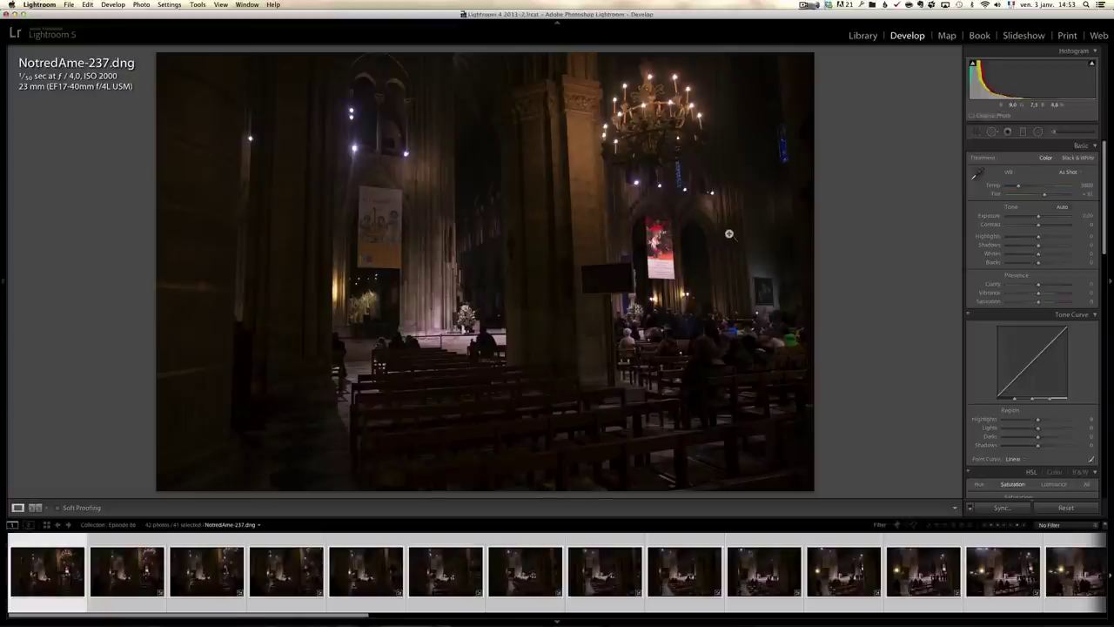
pyautogui.click(144, 576)
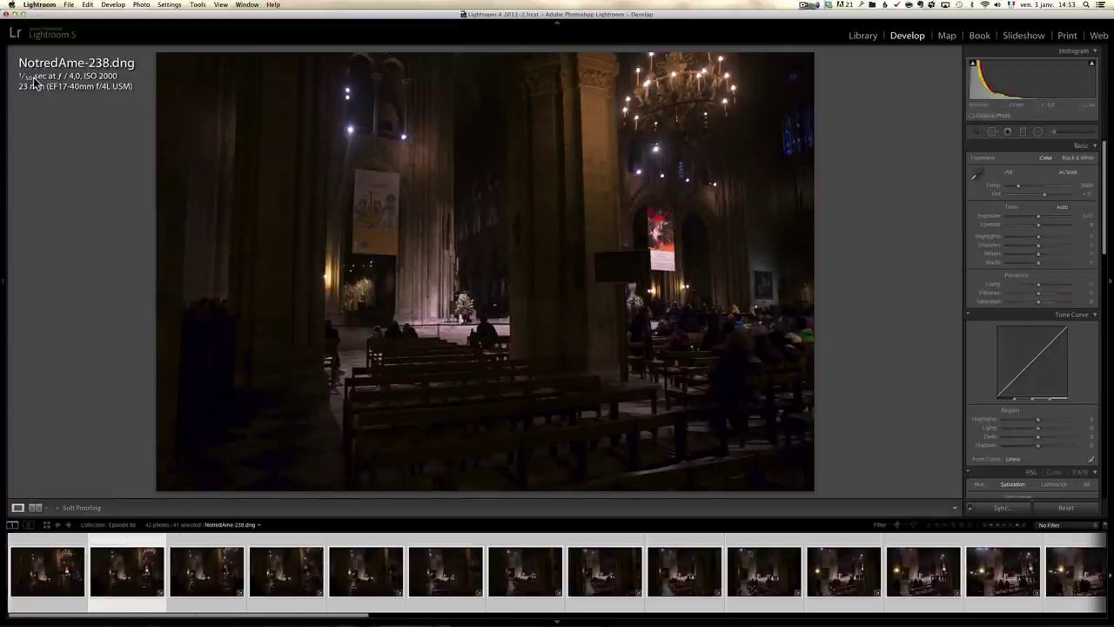
pyautogui.click(63, 567)
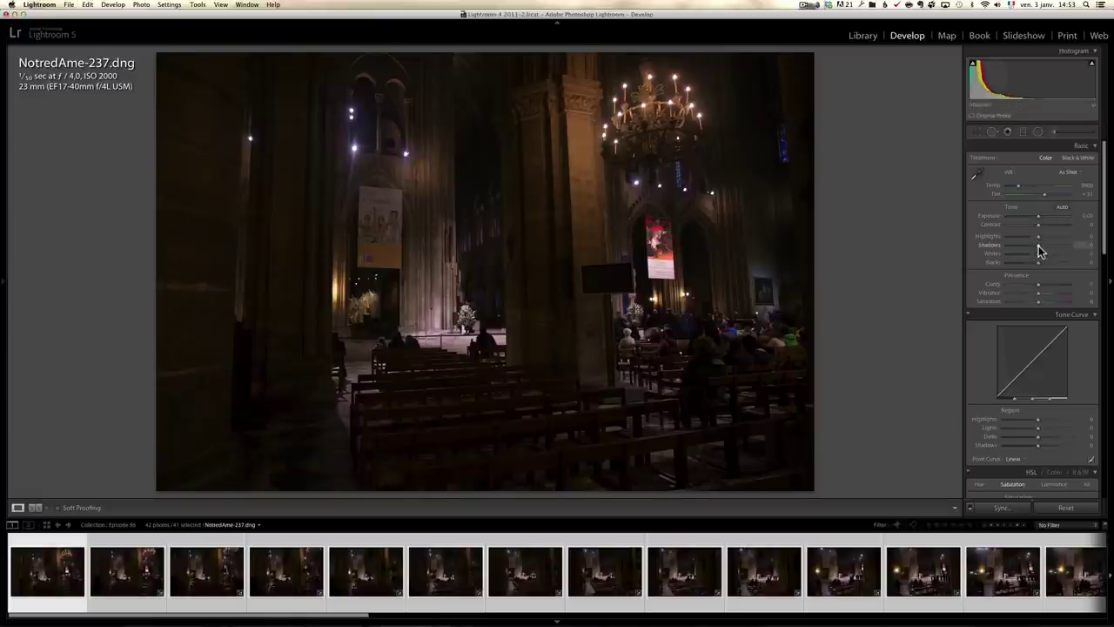
# - Brighten NotredAme-237 with Shadows +100, Exposure +1.10, Clarity +65 and raised Vibrance
pyautogui.moveTo(1039, 246); pyautogui.dragTo(1076, 249)
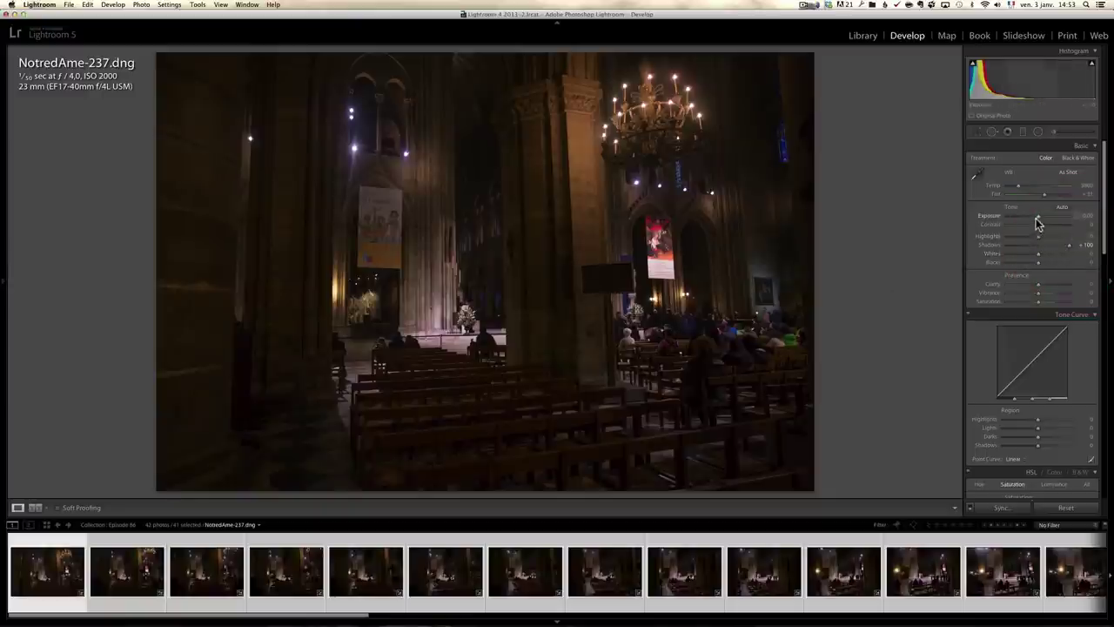
pyautogui.moveTo(1039, 219); pyautogui.dragTo(1045, 219)
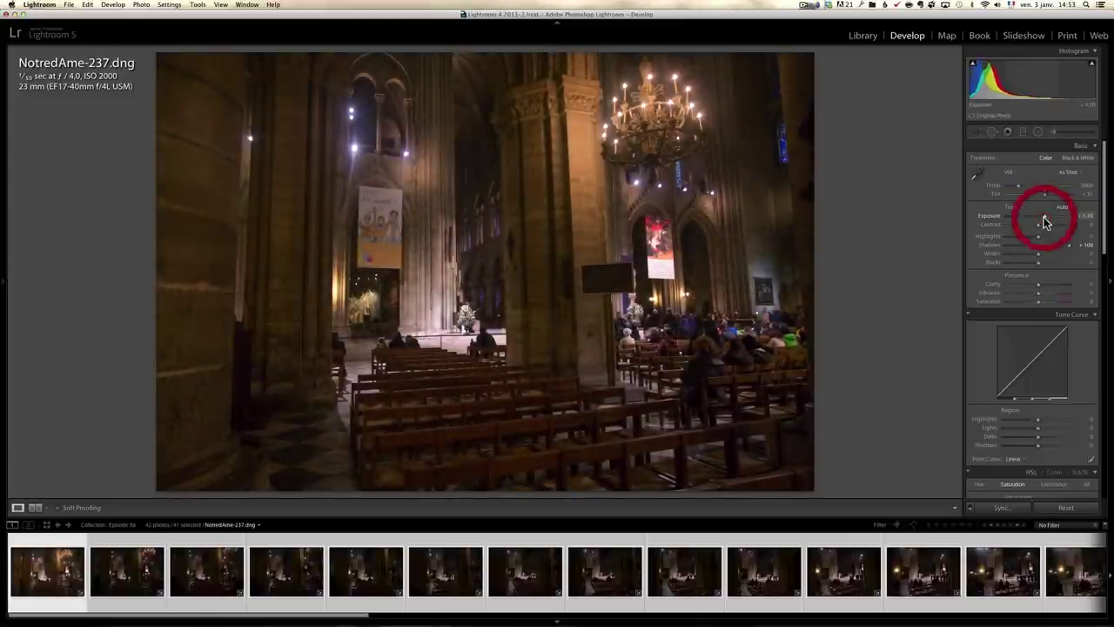
pyautogui.click(1054, 284)
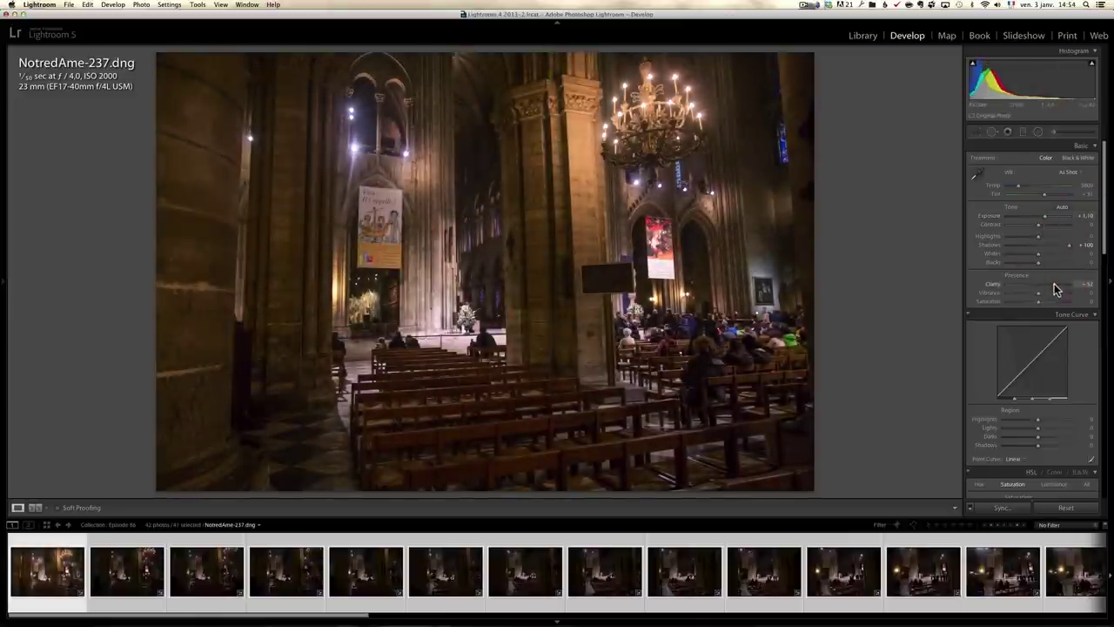
pyautogui.moveTo(1053, 287); pyautogui.dragTo(1049, 297)
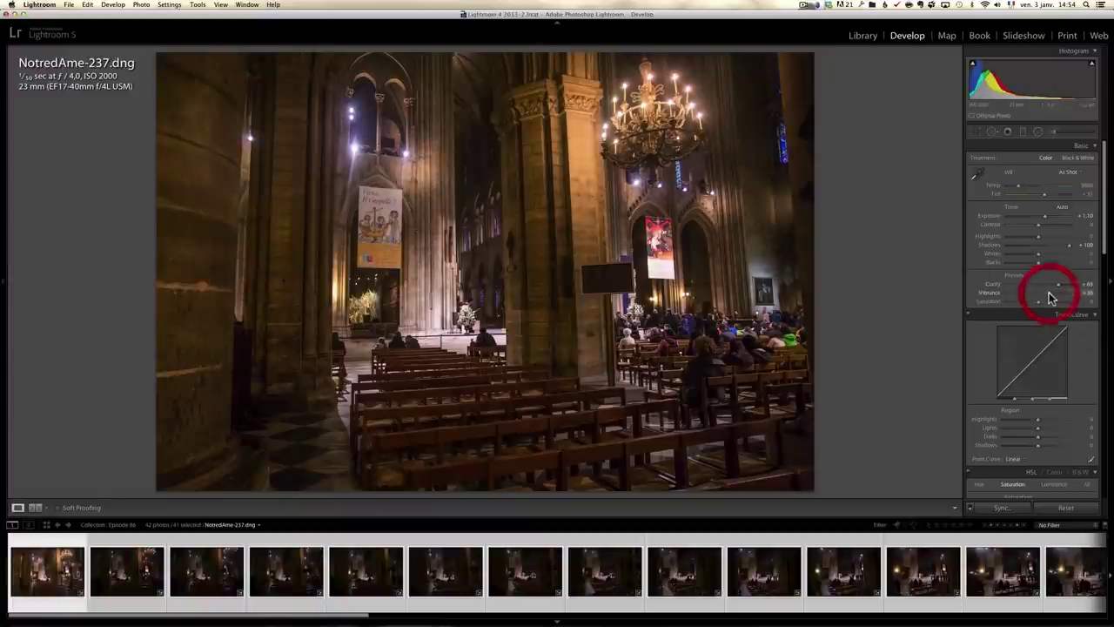
pyautogui.click(1049, 297)
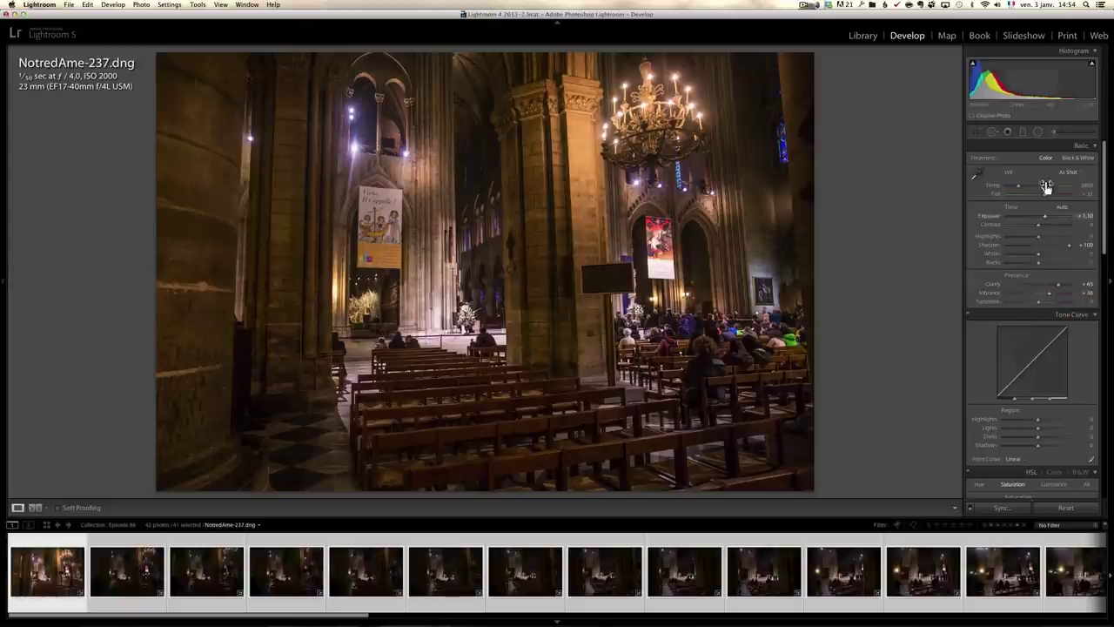
# - Try the Shade, Tungsten and Fluorescent white balance presets, ending on Fluorescent
pyautogui.click(1078, 172)
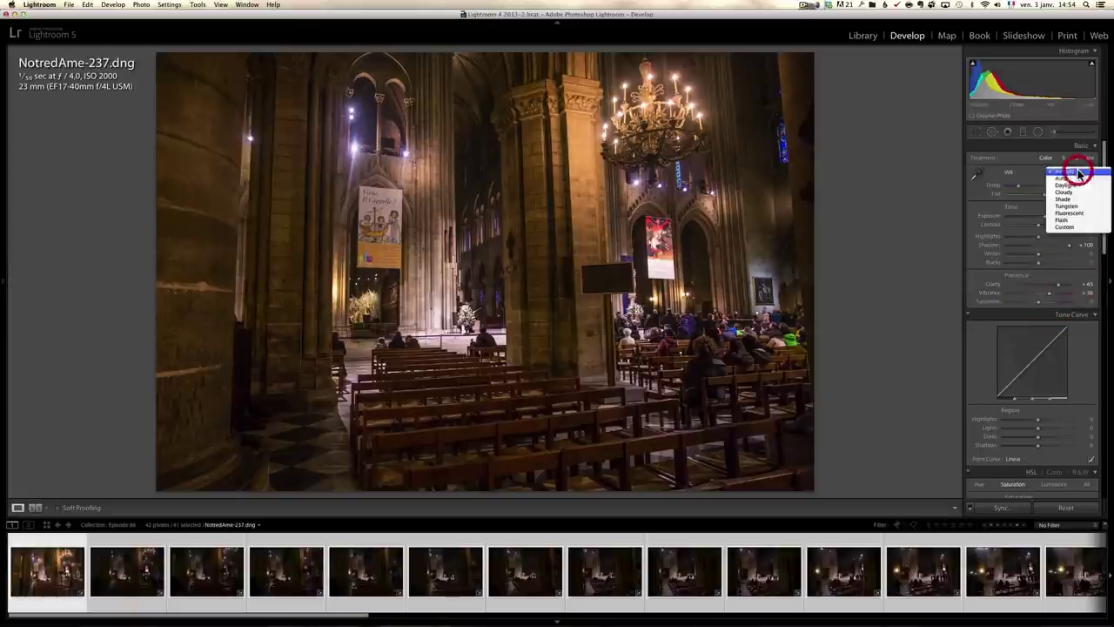
pyautogui.click(1075, 200)
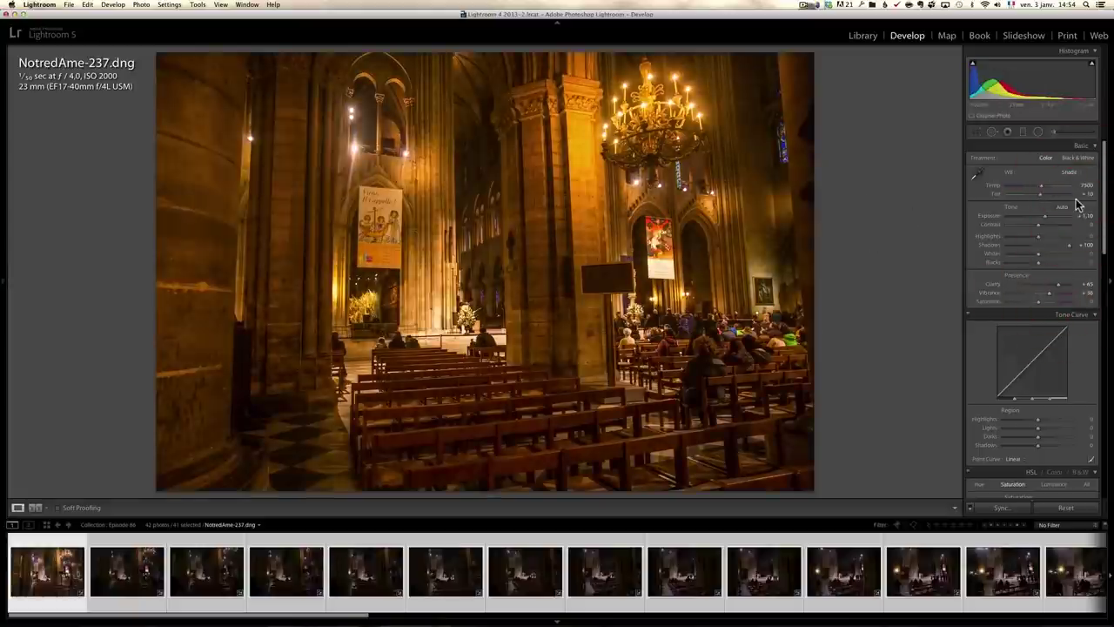
pyautogui.click(1075, 173)
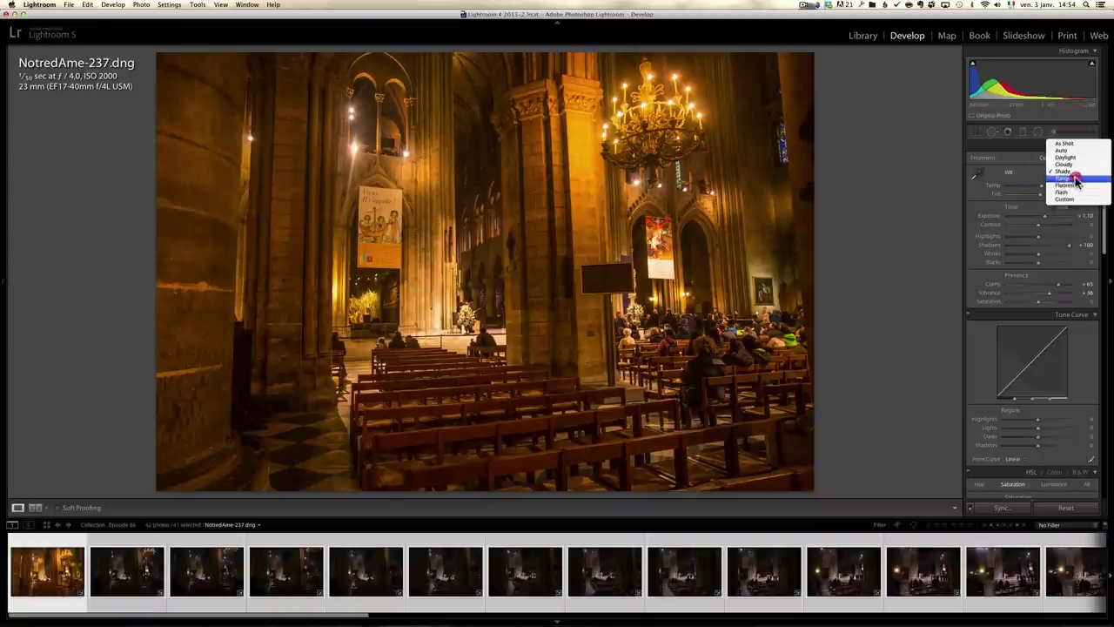
pyautogui.click(1076, 179)
pyautogui.click(1072, 172)
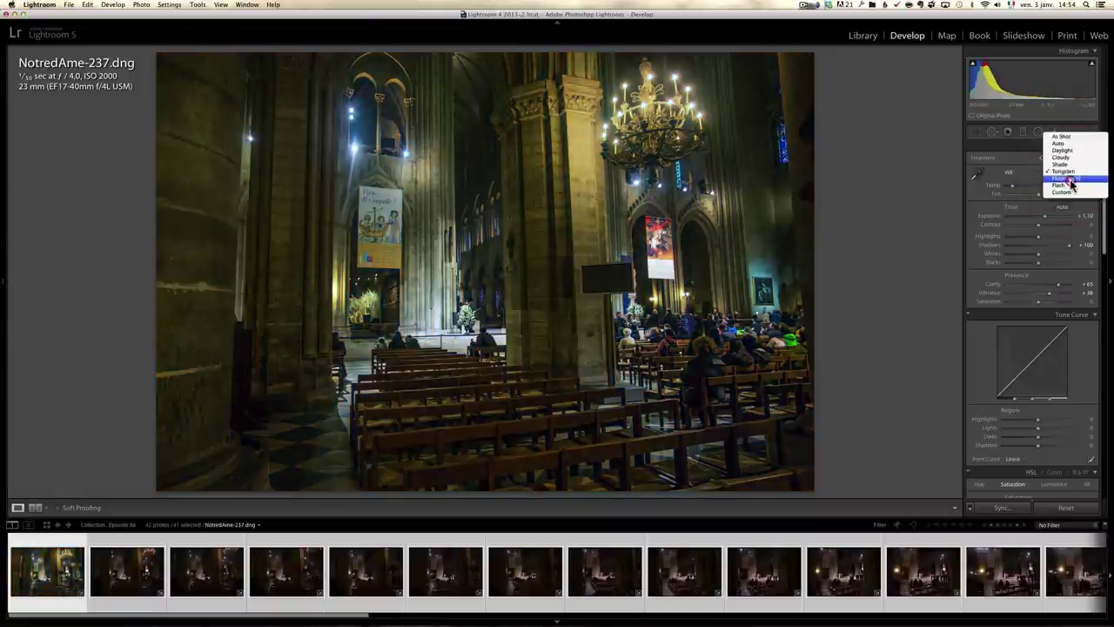
pyautogui.click(1071, 179)
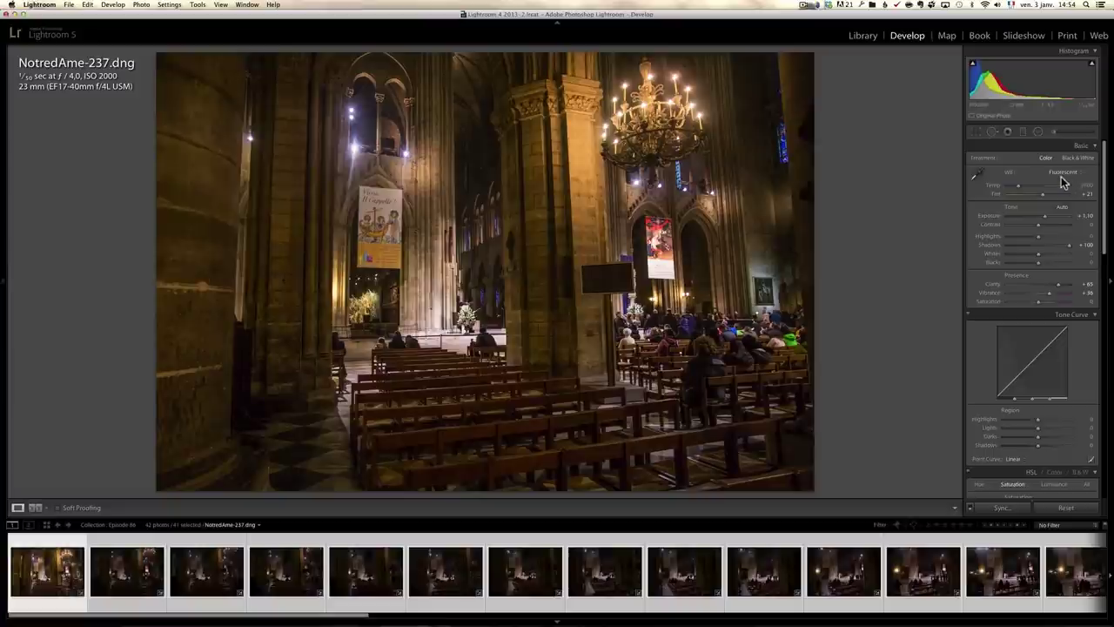
# - Push Tint toward magenta, raise Exposure to +1.35 and Contrast to +13, and zoom to 1:1
pyautogui.moveTo(1044, 199); pyautogui.dragTo(1047, 194)
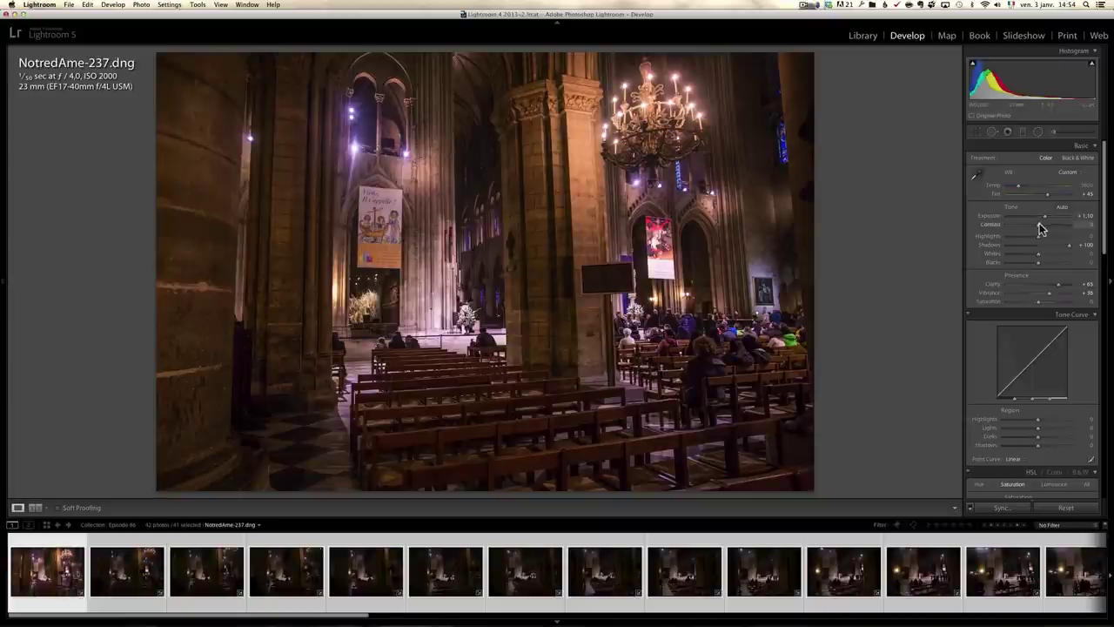
pyautogui.moveTo(1039, 228); pyautogui.dragTo(1045, 221)
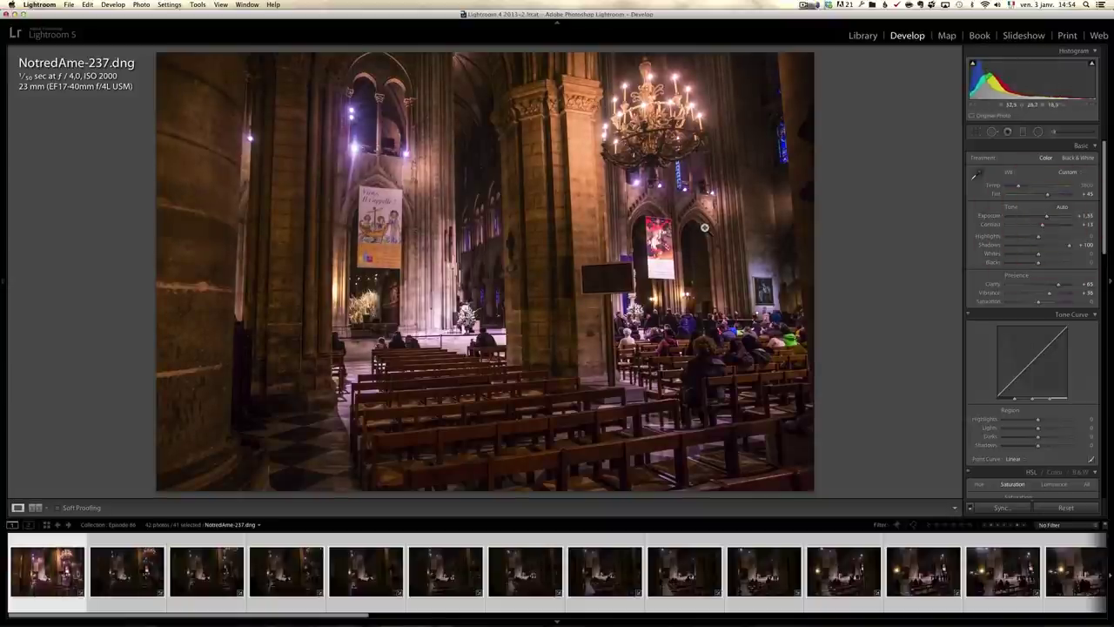
pyautogui.click(526, 271)
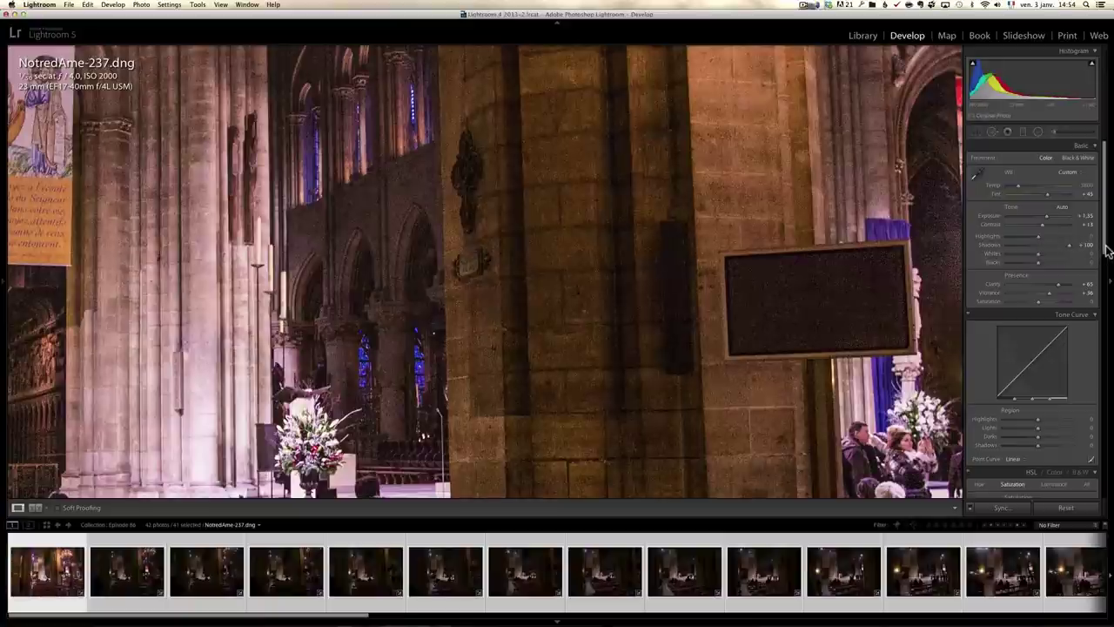
# - Set Detail panel Noise Reduction to Luminance 50 and Color 79
pyautogui.moveTo(1105, 252); pyautogui.dragTo(1112, 410)
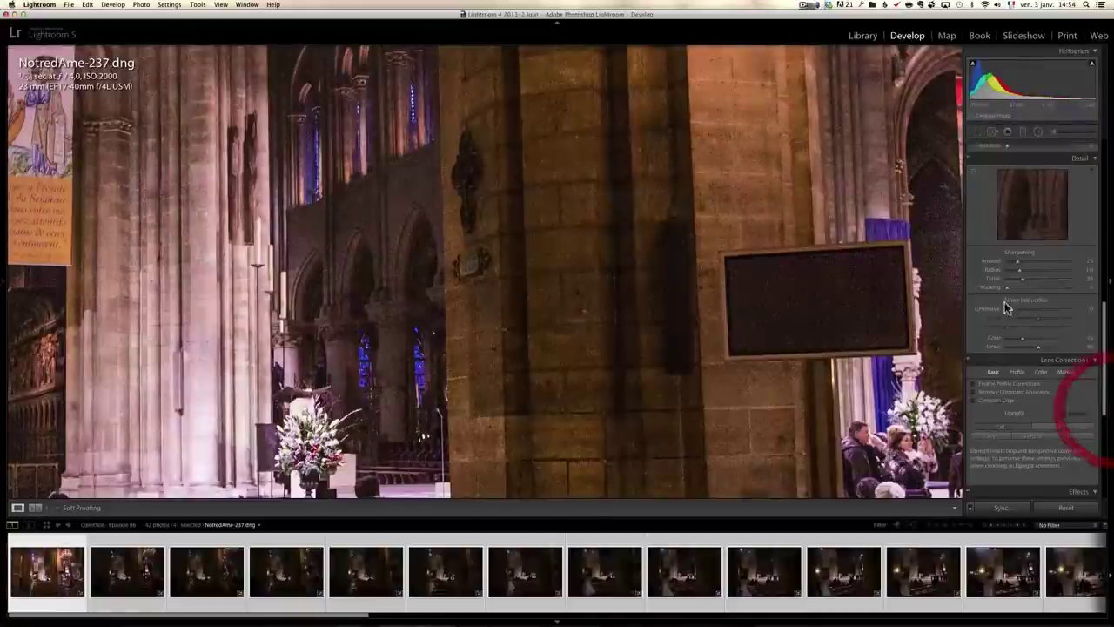
pyautogui.moveTo(1005, 307); pyautogui.dragTo(1042, 315)
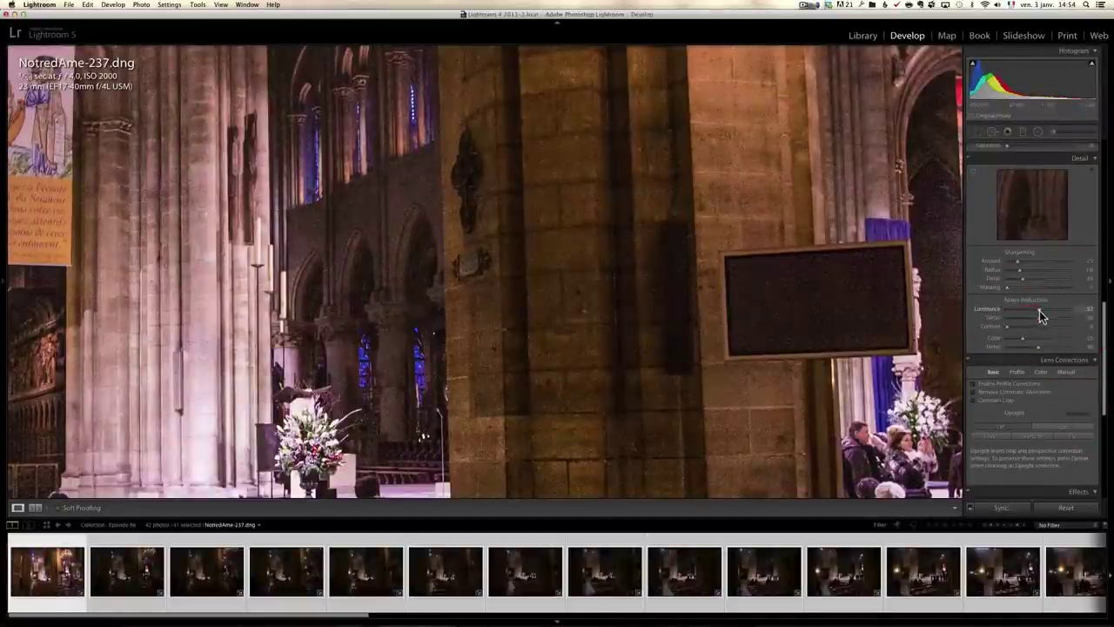
pyautogui.click(1041, 314)
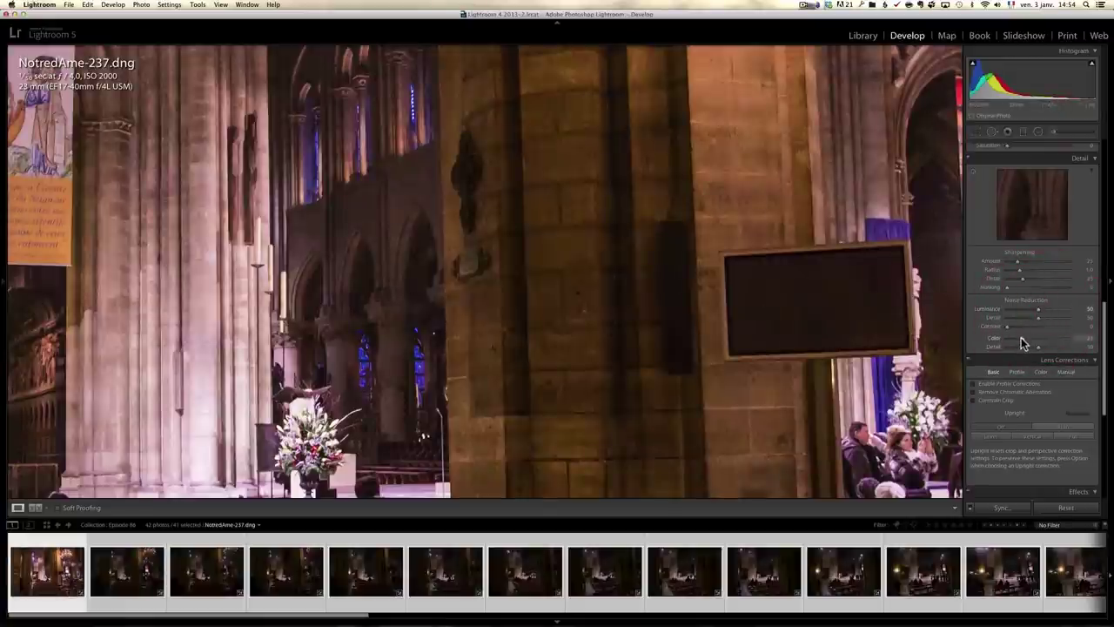
pyautogui.moveTo(1021, 338); pyautogui.dragTo(1056, 344)
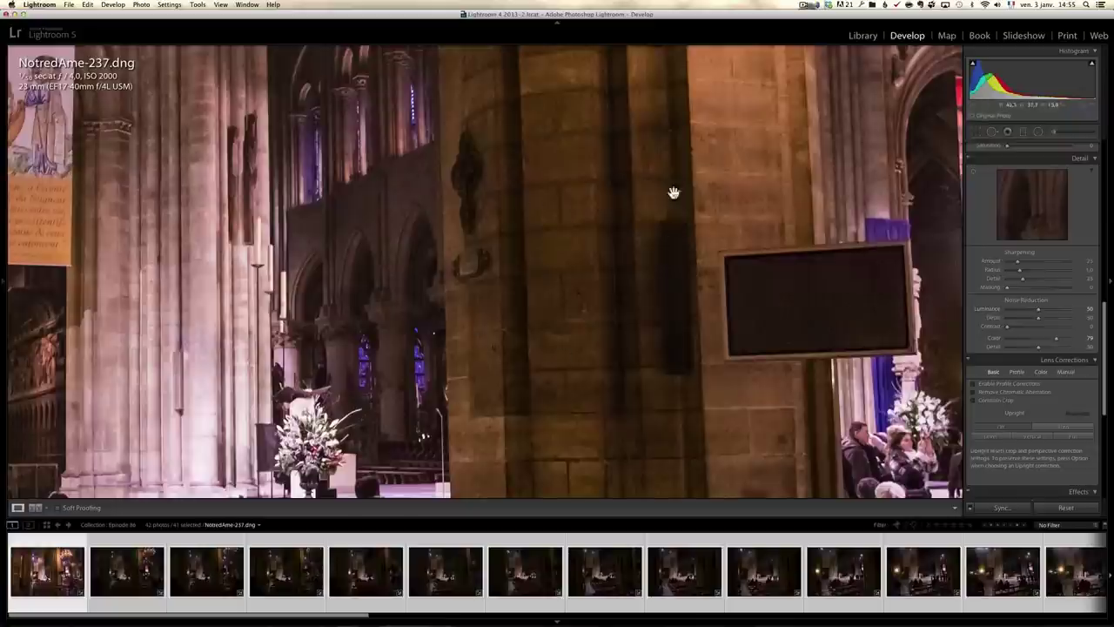
# - Set the Sharpening Amount to 90 and zoom back out to the whole photo
pyautogui.click(1019, 263)
pyautogui.moveTo(1034, 267); pyautogui.dragTo(1031, 267)
pyautogui.click(1027, 263)
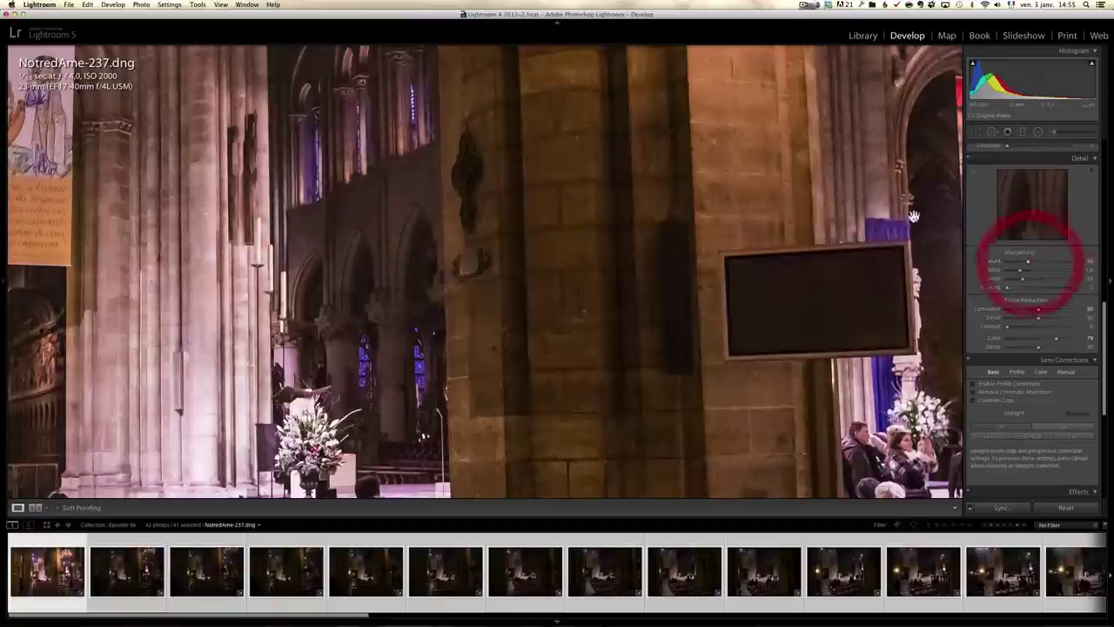
pyautogui.click(510, 274)
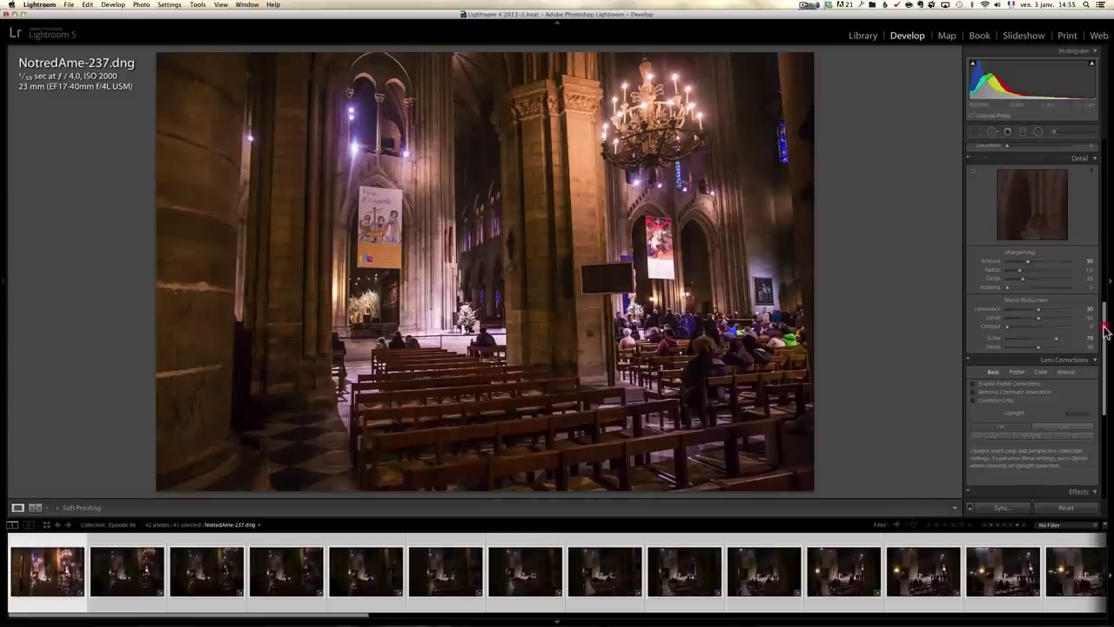
# - Apply the Camera Landscape profile in Camera Calibration
pyautogui.moveTo(1106, 331); pyautogui.dragTo(1105, 414)
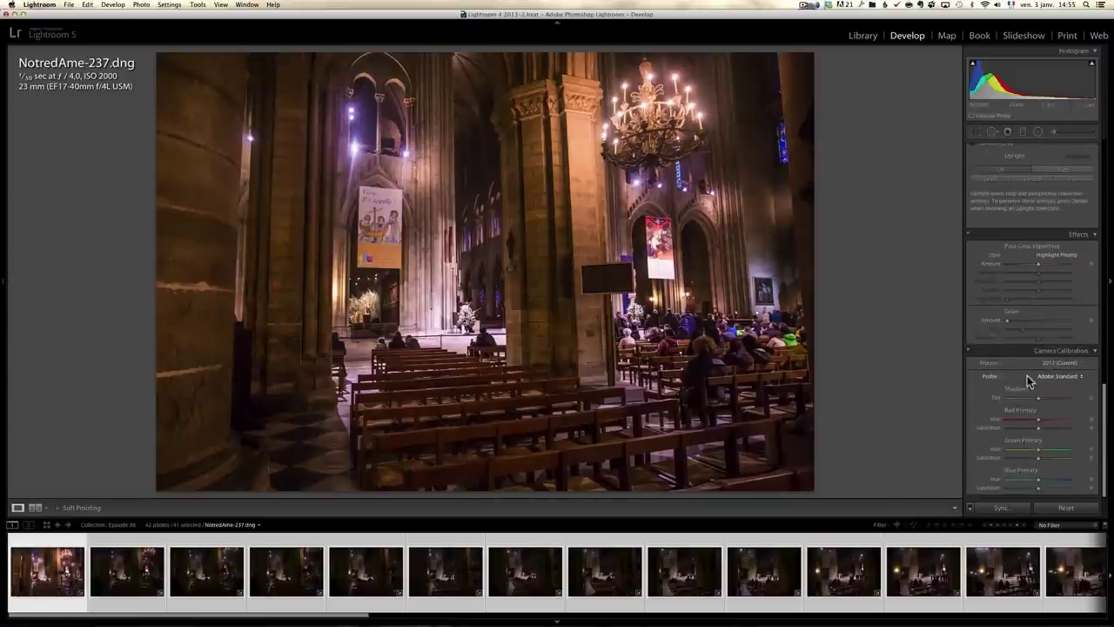
pyautogui.click(1062, 376)
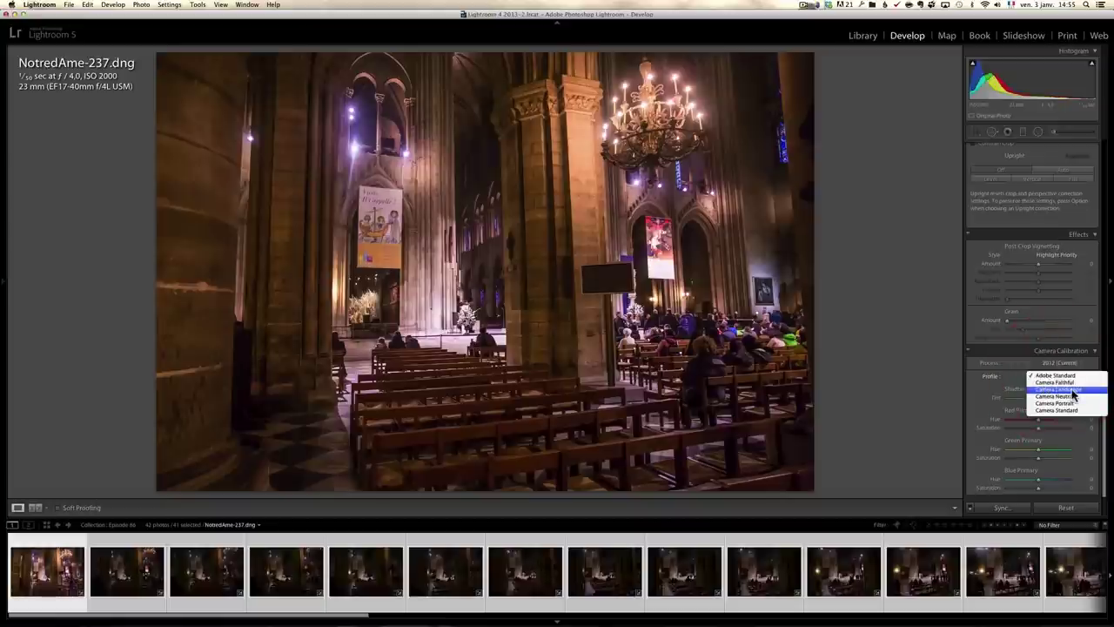
pyautogui.click(1072, 390)
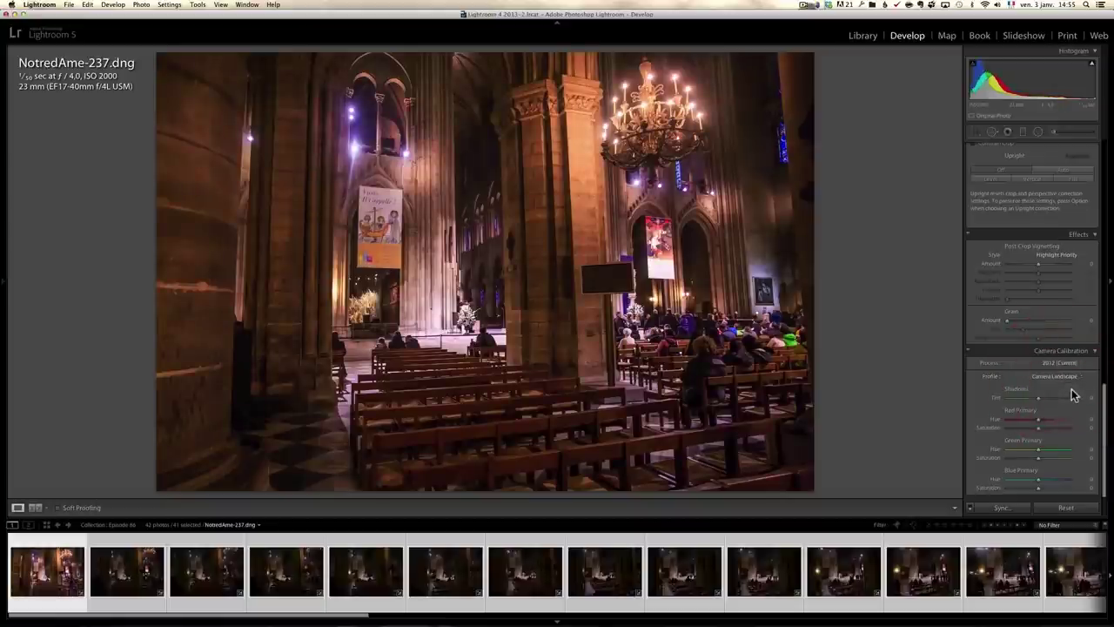
# - Enable lens profile corrections, comparing on and off, and remove chromatic aberration
pyautogui.scroll(15, 1070, 231)
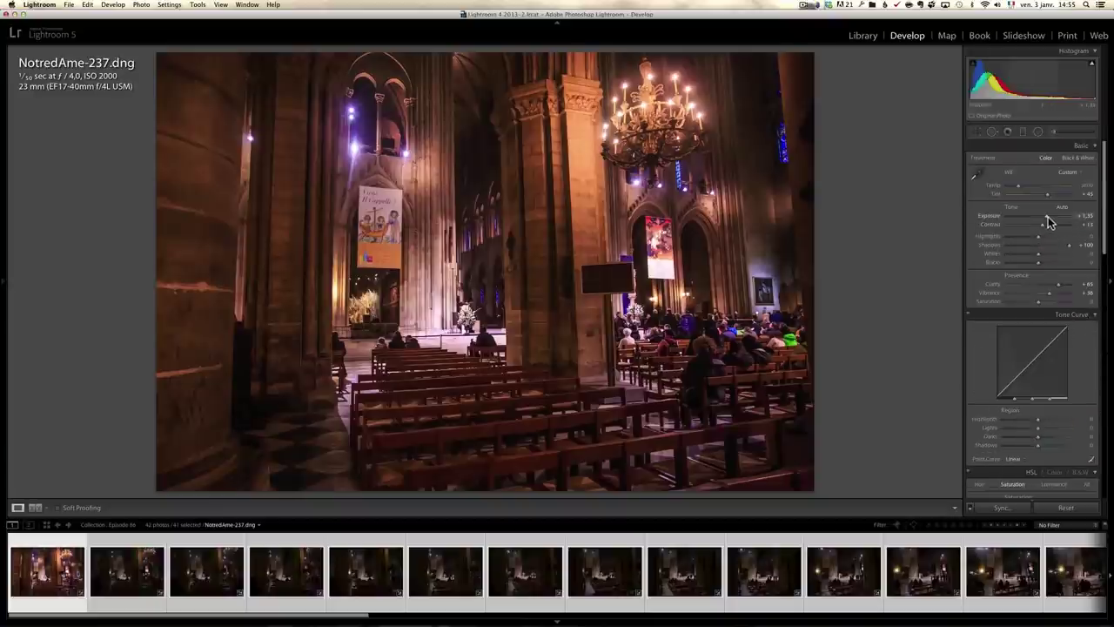
pyautogui.moveTo(1098, 246); pyautogui.dragTo(1093, 429)
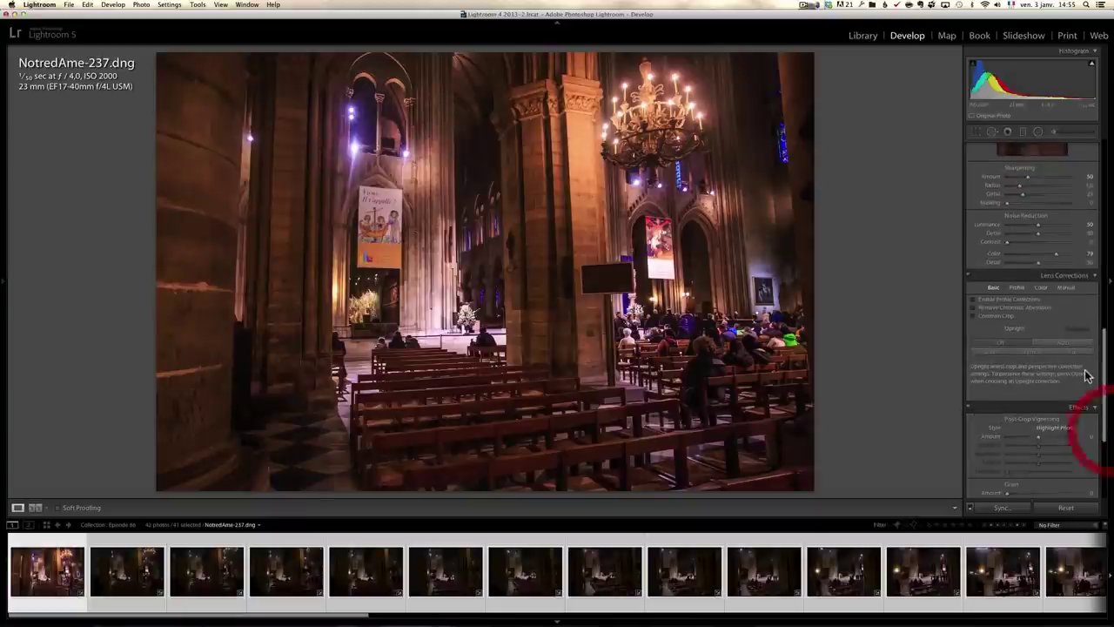
pyautogui.click(995, 303)
pyautogui.click(995, 303)
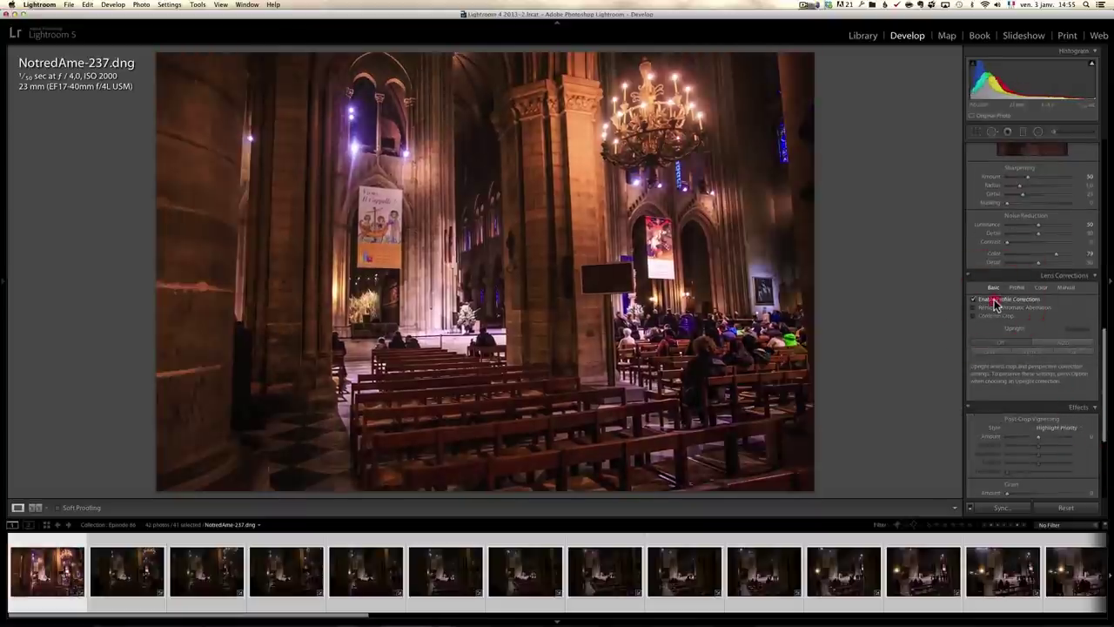
pyautogui.click(994, 304)
pyautogui.click(995, 304)
pyautogui.click(995, 304)
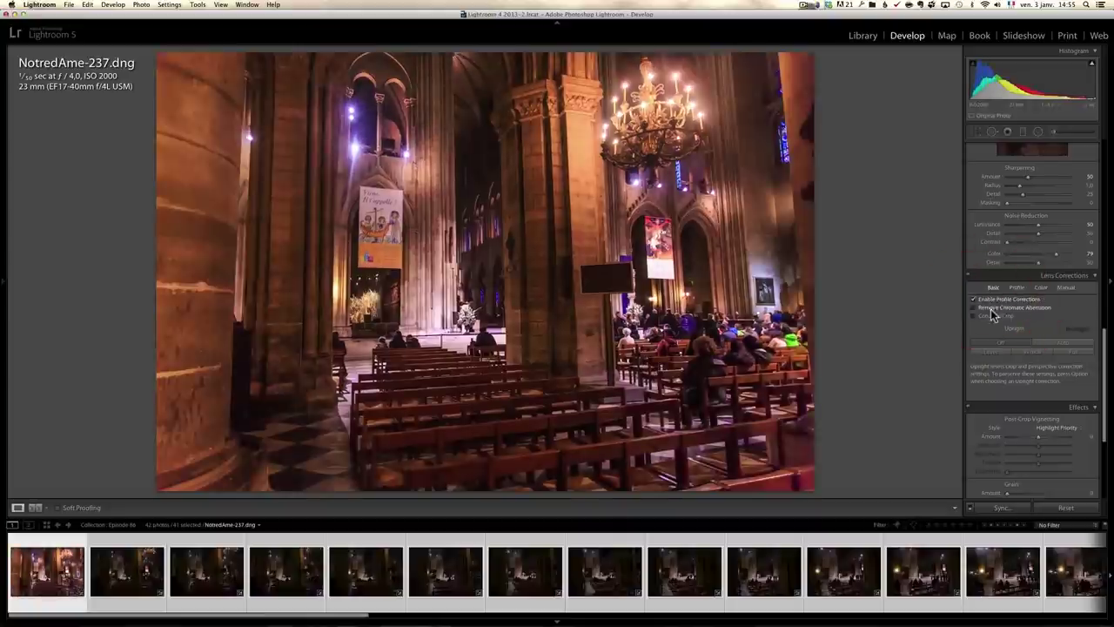
pyautogui.click(1020, 307)
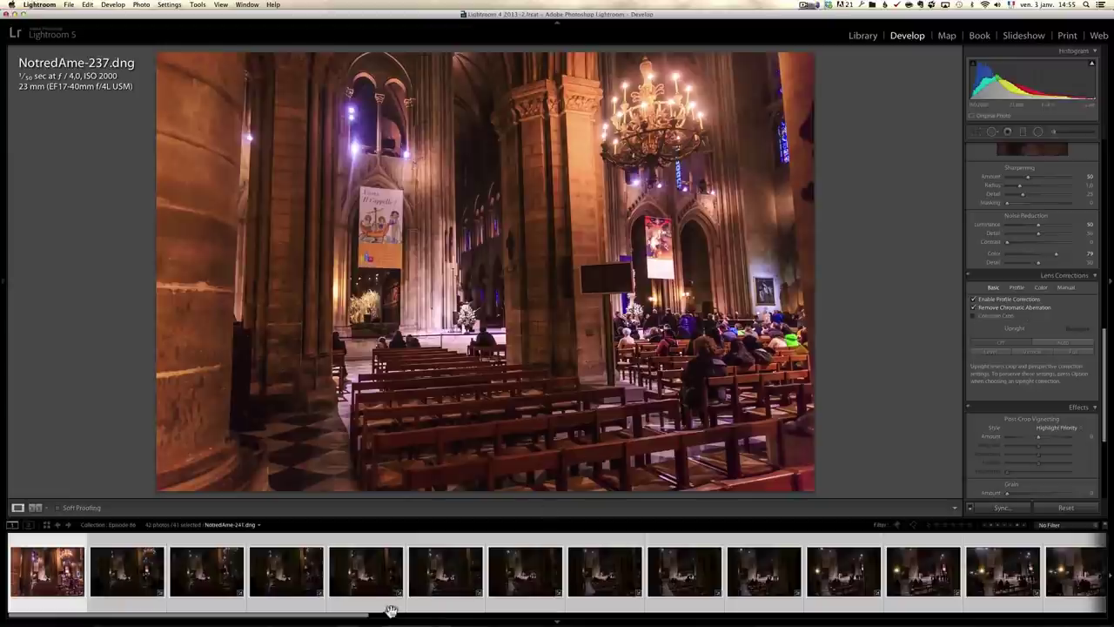
# - Sync NotredAme-237's develop settings, all checked, to the selected photos
pyautogui.moveTo(357, 618); pyautogui.dragTo(1094, 609)
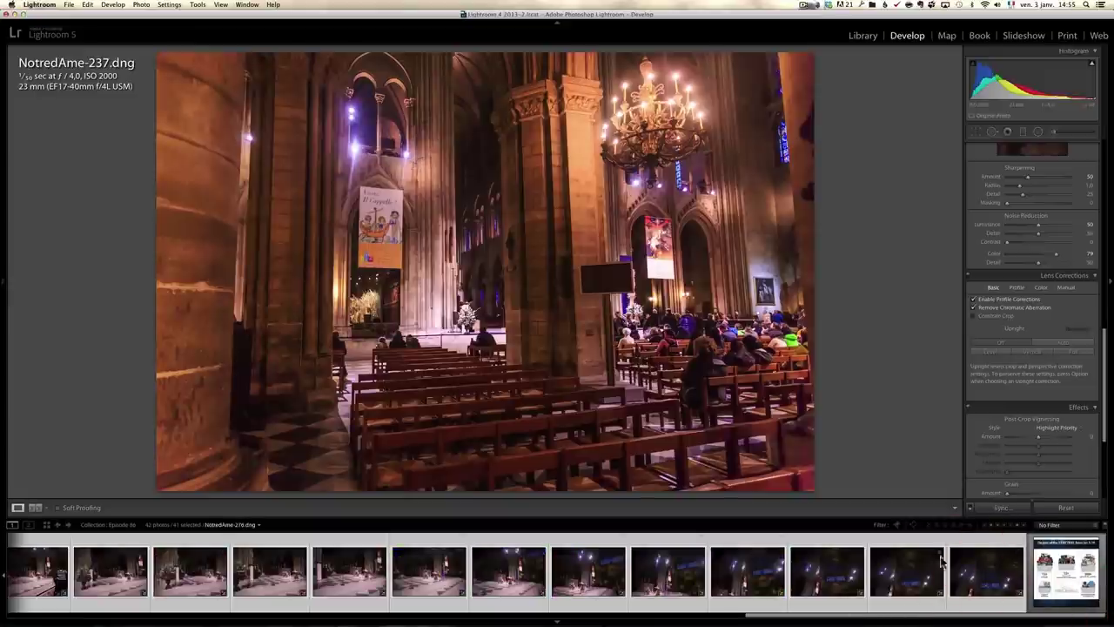
pyautogui.click(1003, 508)
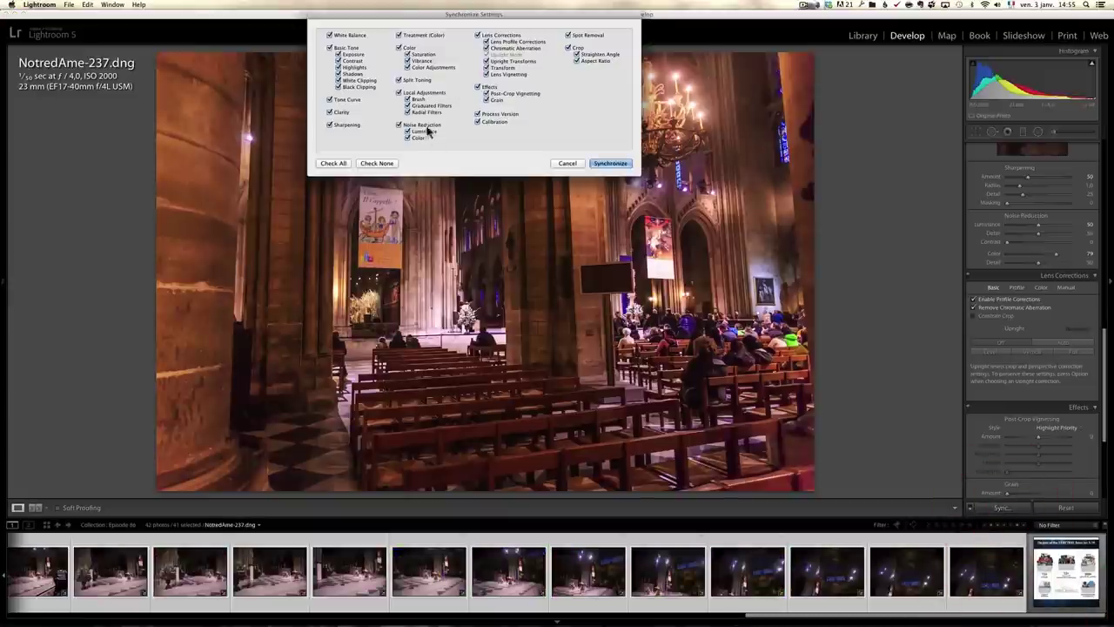
pyautogui.click(615, 162)
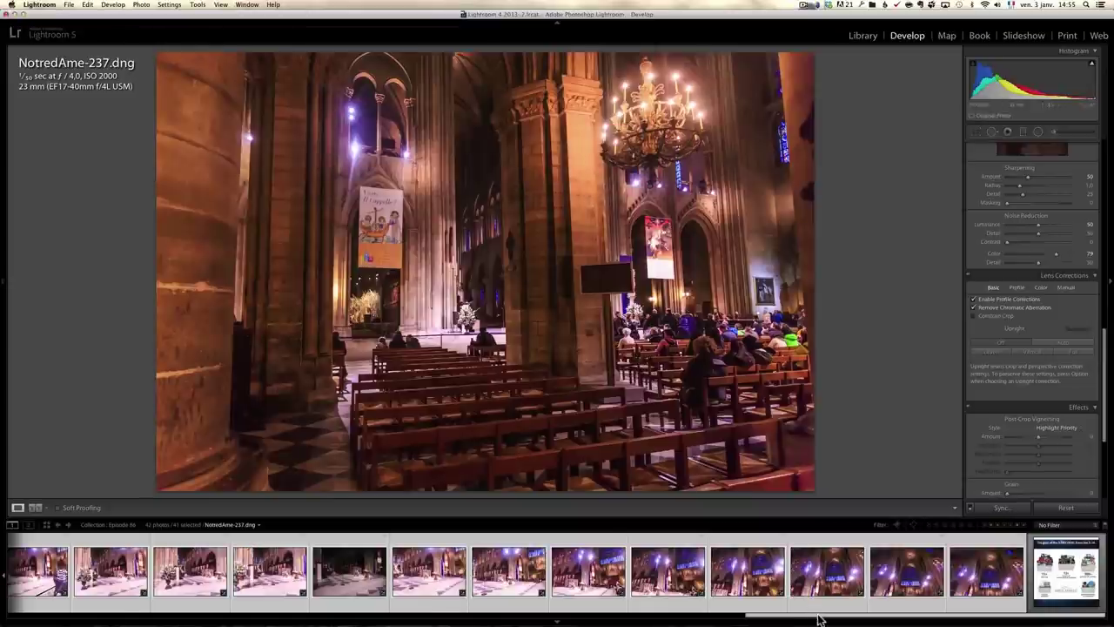
# - Scroll the filmstrip and view NotredAme-246, then NotredAme-247
pyautogui.moveTo(820, 617); pyautogui.dragTo(4, 613)
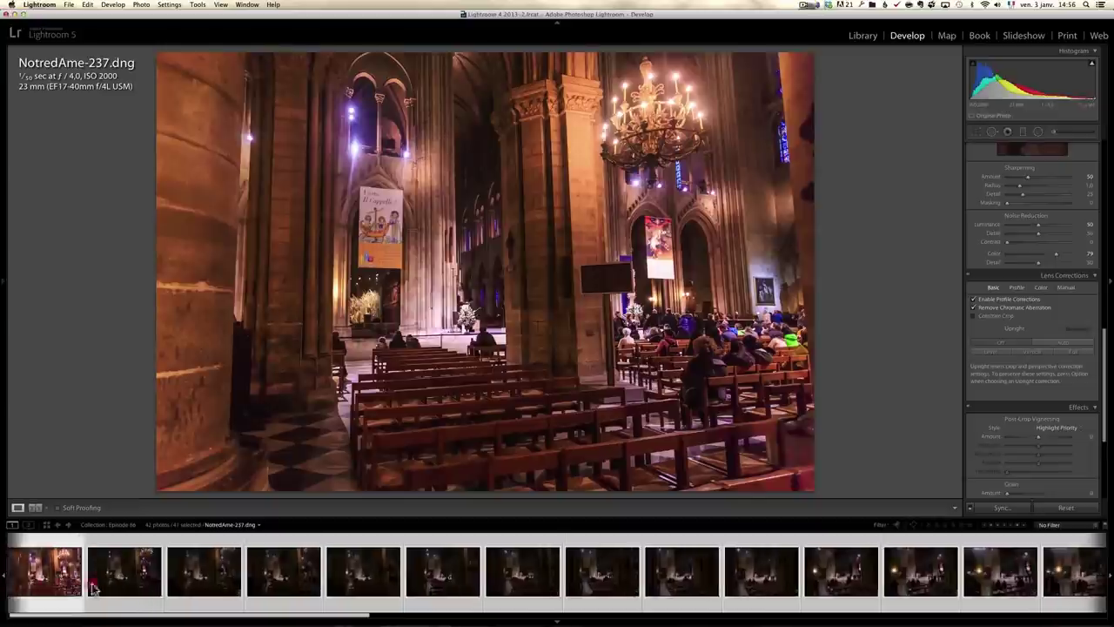
pyautogui.hscroll(5, 203, 589)
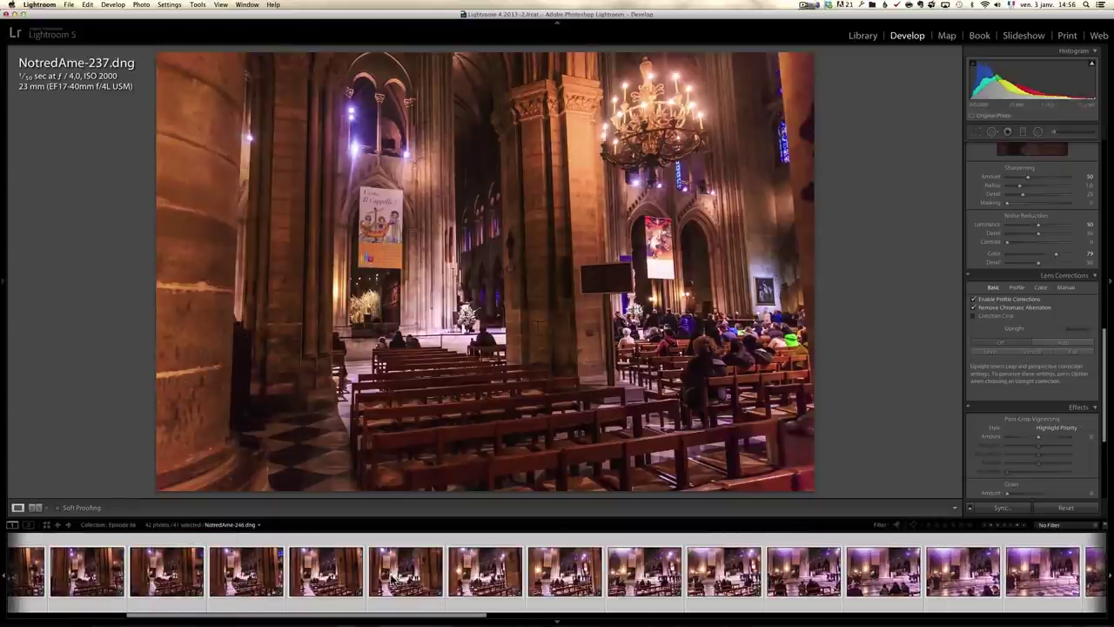
pyautogui.click(397, 570)
pyautogui.click(484, 567)
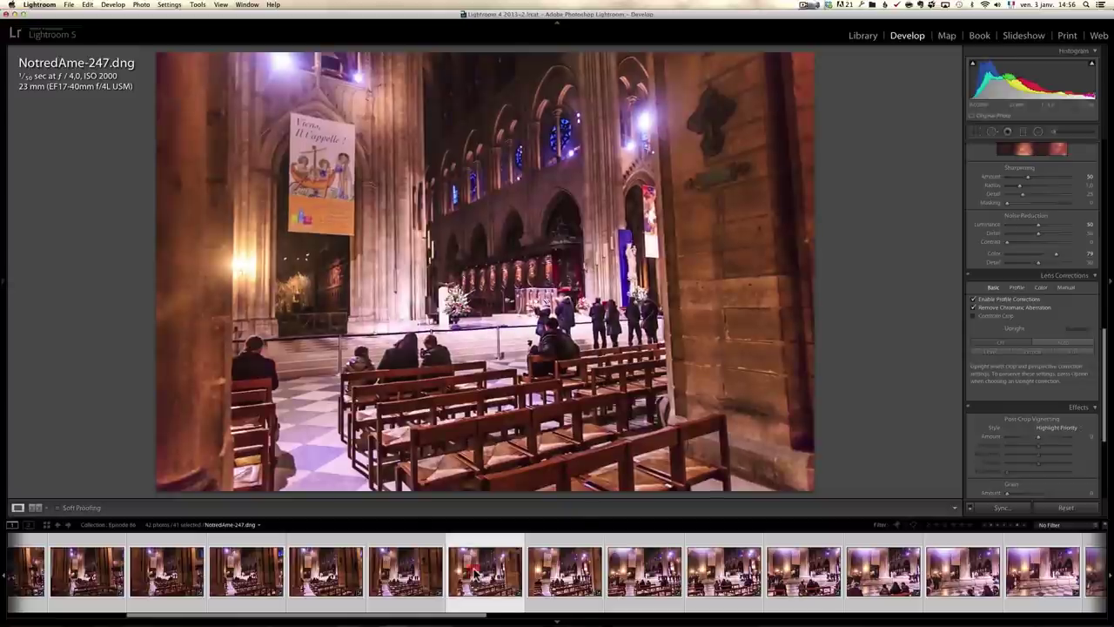
# - Review the JPEG export settings for the 41 photos, cancel, and display NotredAme-250
pyautogui.rightClick(475, 574)
pyautogui.moveTo(492, 575)
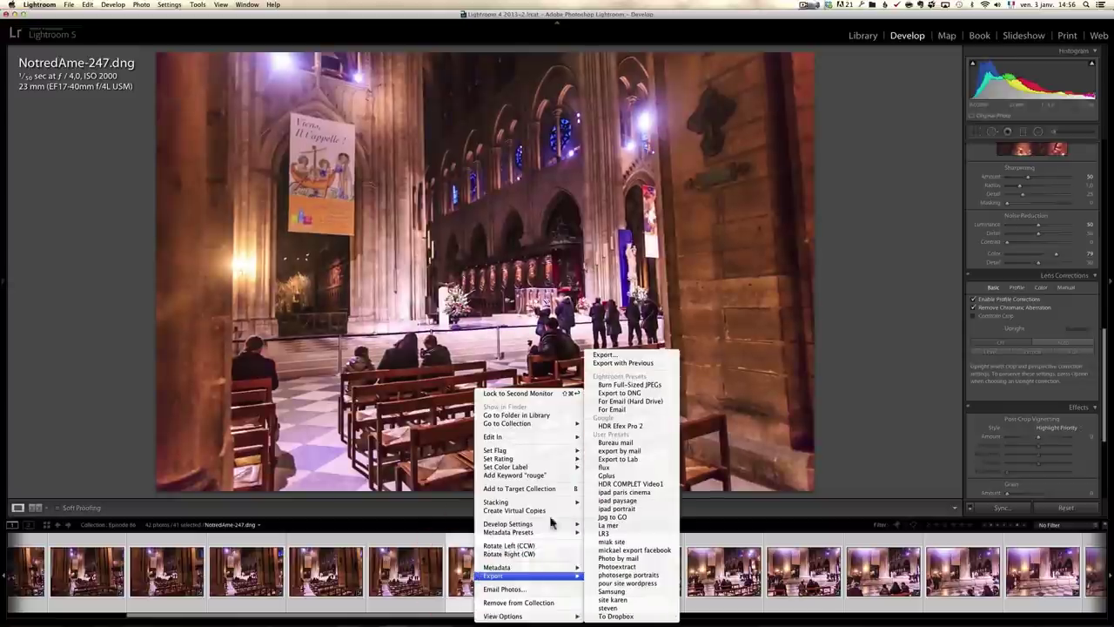
pyautogui.click(613, 355)
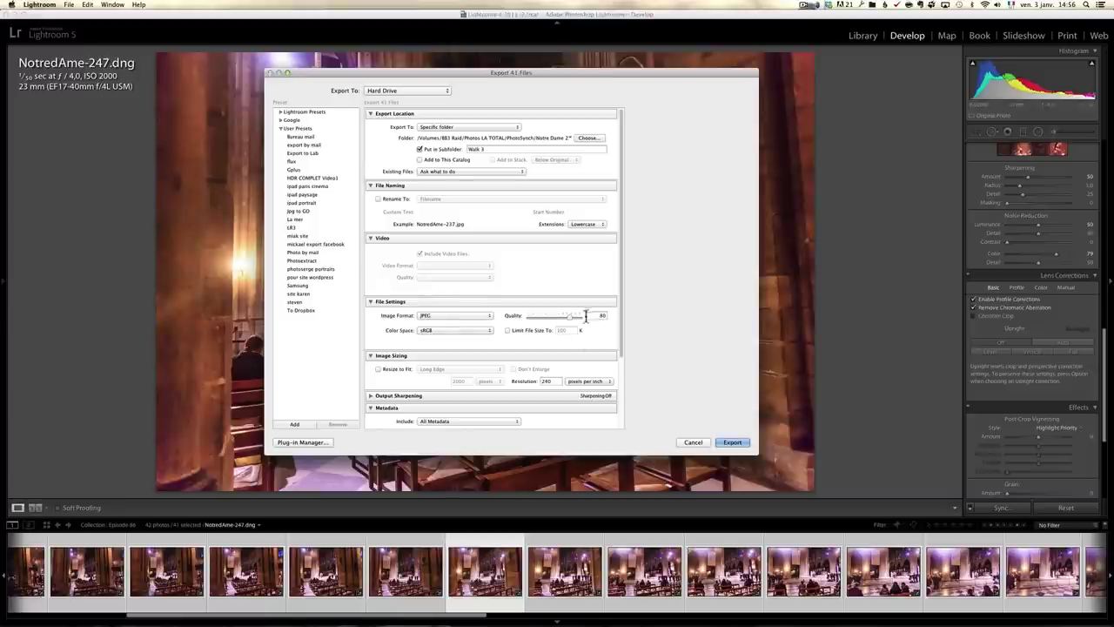
pyautogui.moveTo(621, 323); pyautogui.dragTo(617, 377)
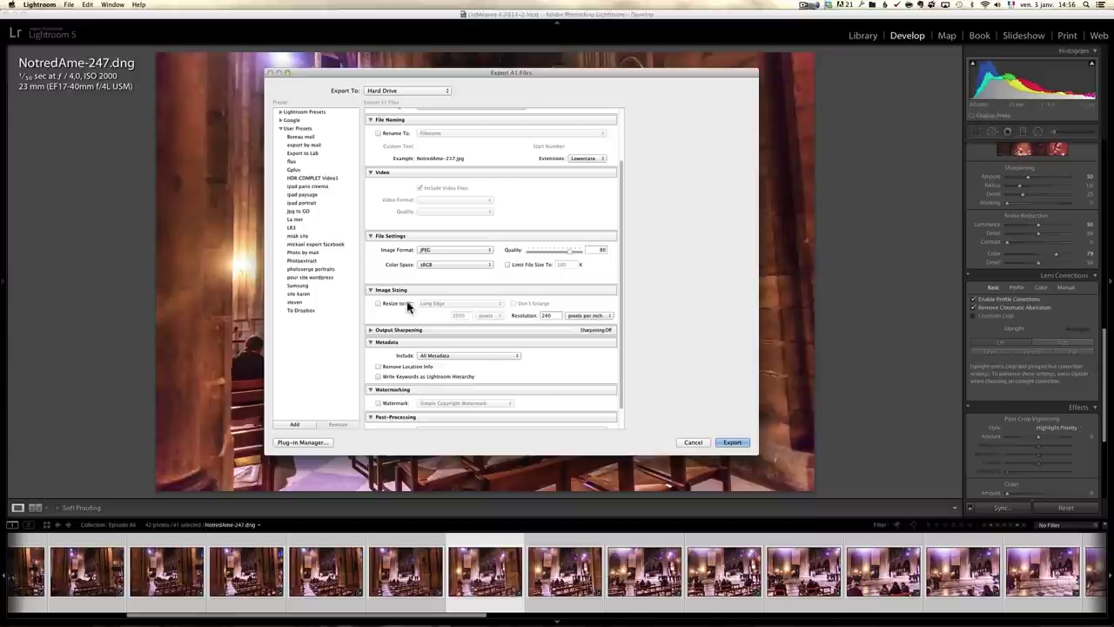
pyautogui.click(697, 444)
pyautogui.click(724, 570)
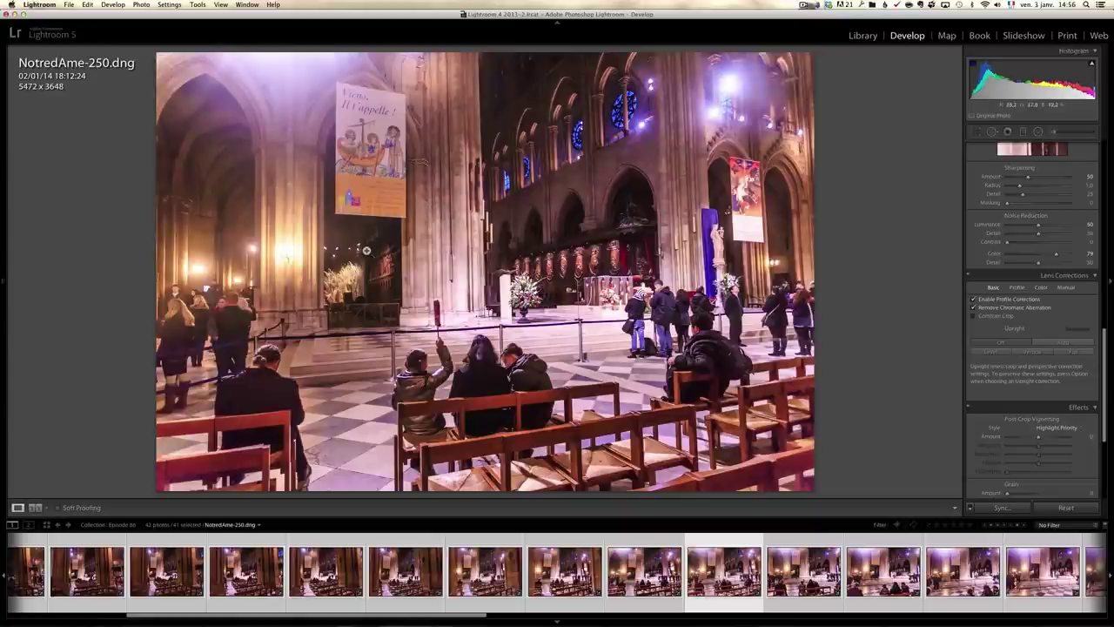
# - Go to the Photosynth home page in Chrome, start a new synth, then bring Finder forward
pyautogui.press('super+Tab')
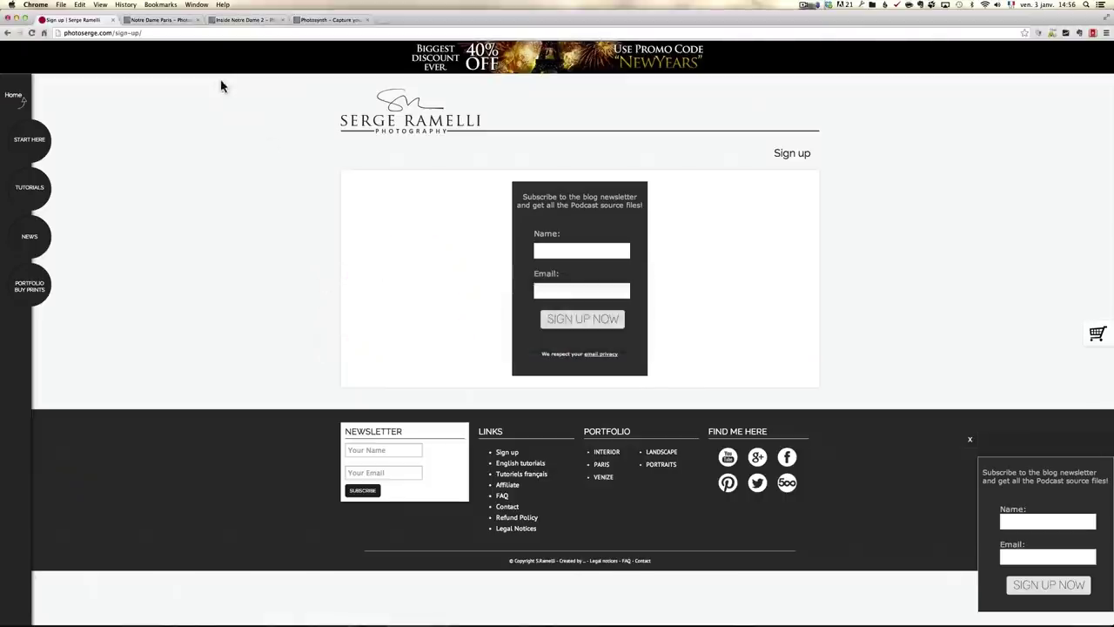
pyautogui.click(181, 19)
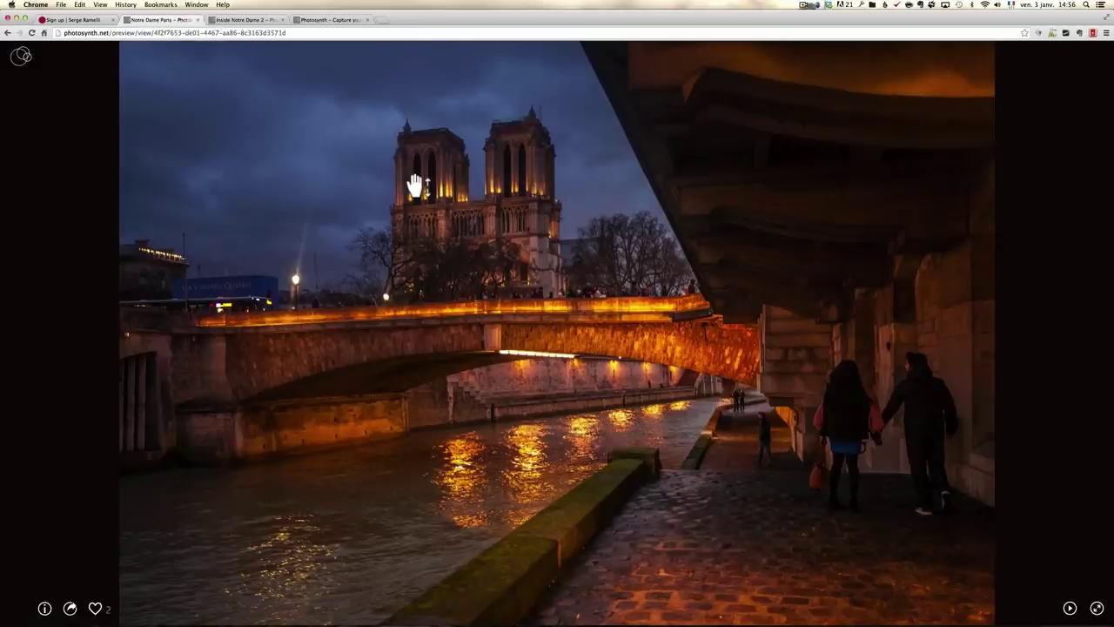
pyautogui.click(21, 57)
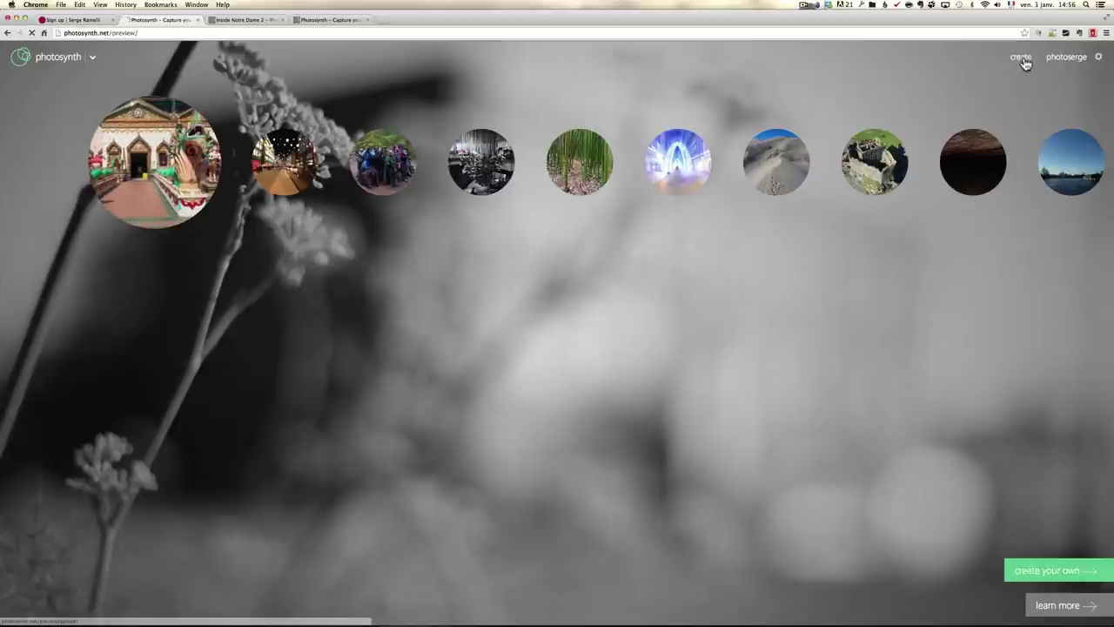
pyautogui.click(1023, 59)
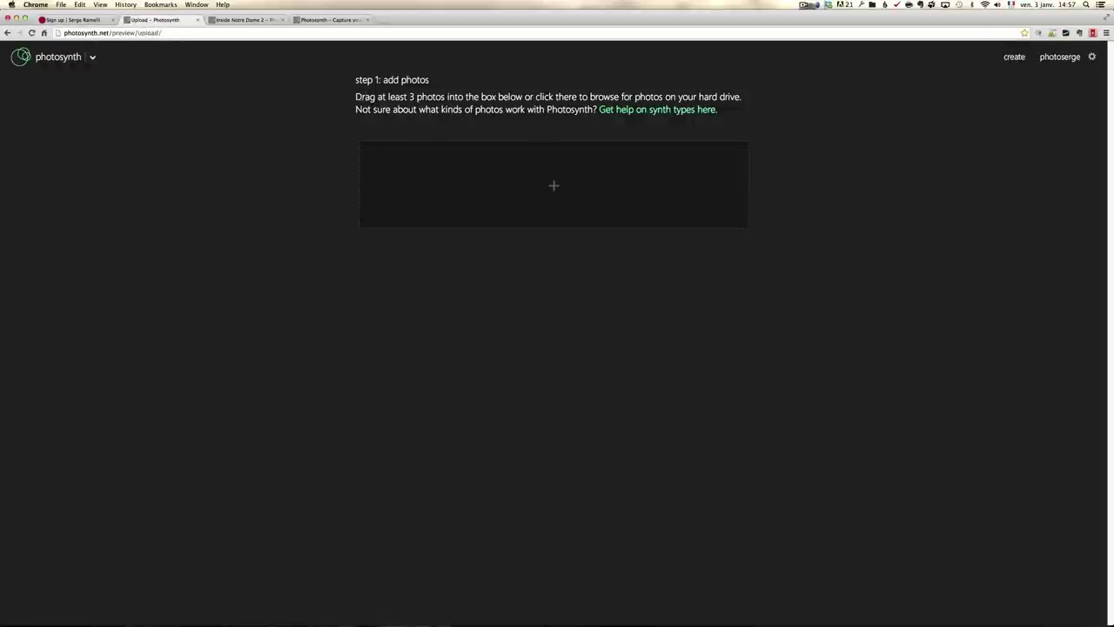
pyautogui.press('super+Tab')
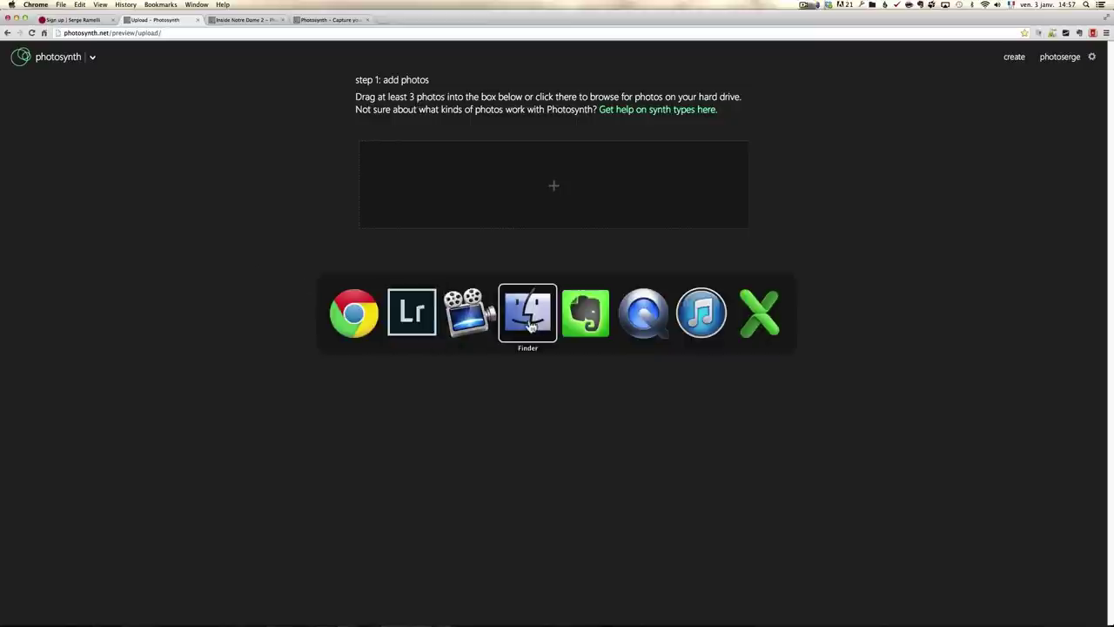
pyautogui.click(527, 317)
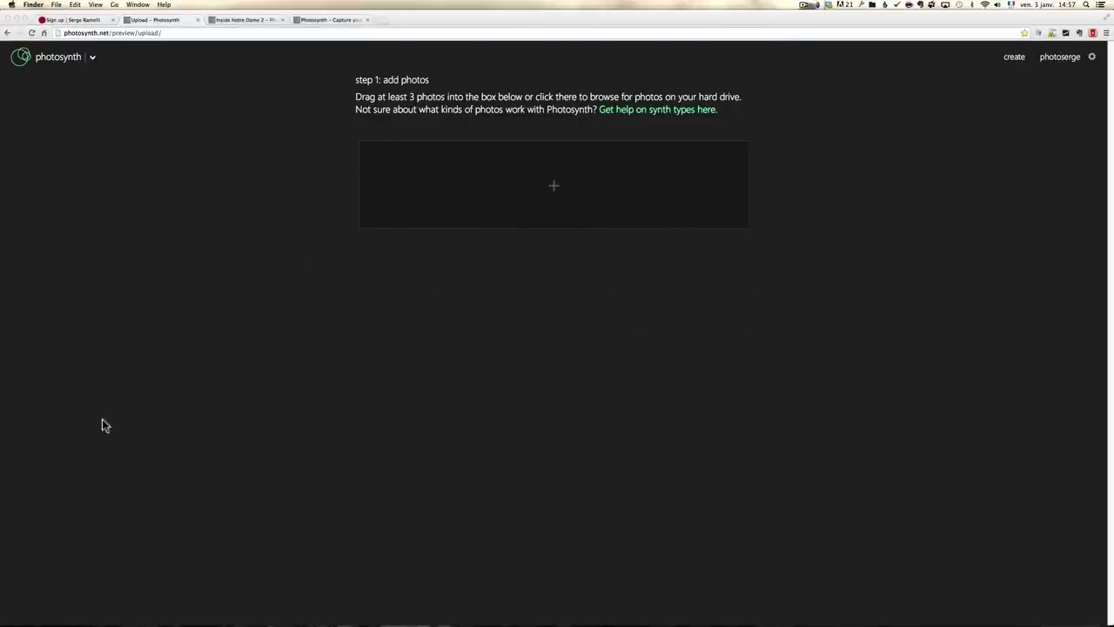
# - Drag the exported Notre Dame JPGs from a Finder window into the upload box
pyautogui.moveTo(147, 623)
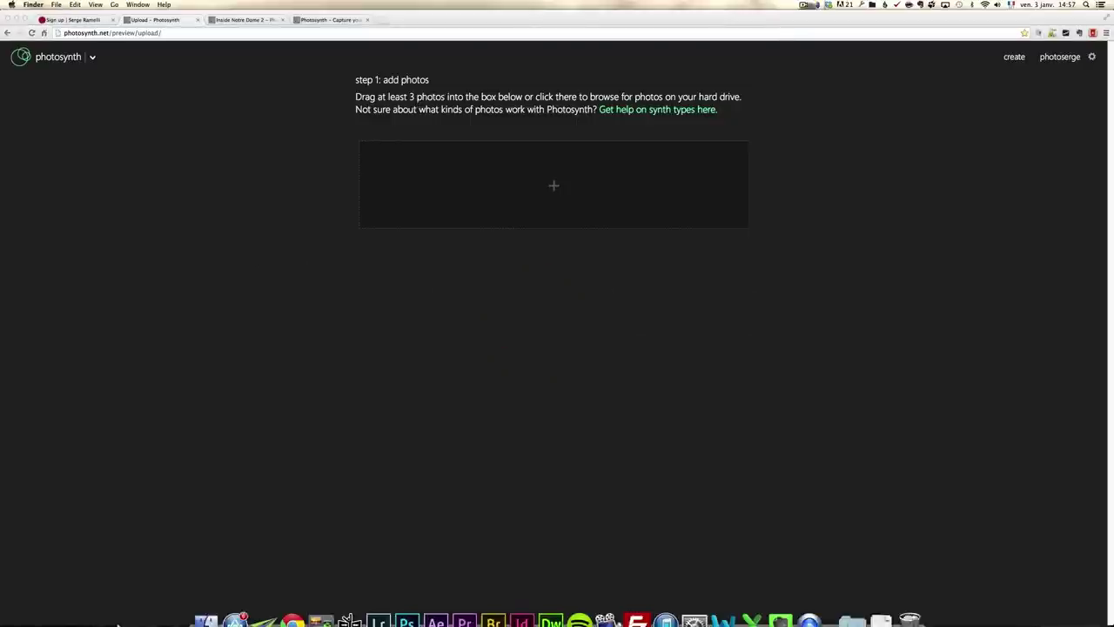
pyautogui.click(208, 606)
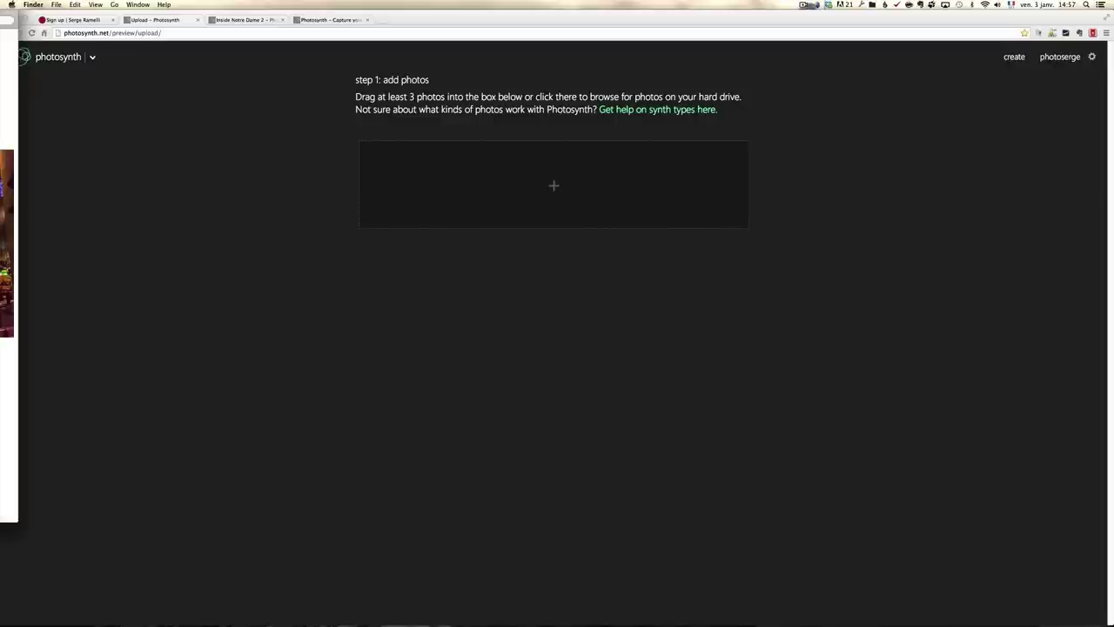
pyautogui.moveTo(9, 174); pyautogui.dragTo(637, 179)
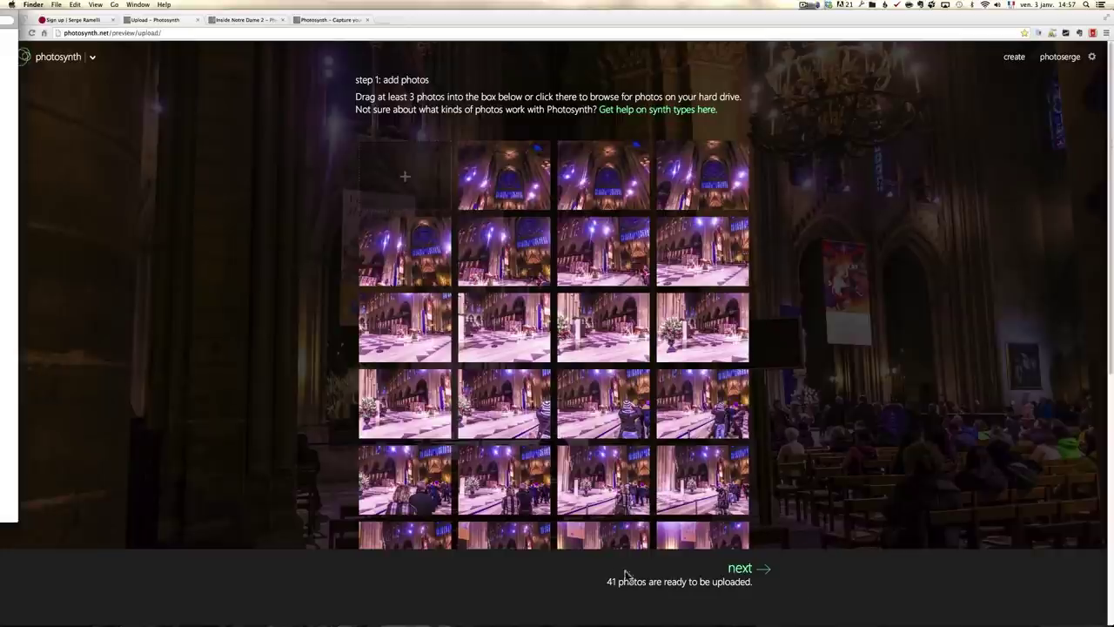
# - Confirm the 41 photos and choose walk as the synth type
pyautogui.click(743, 575)
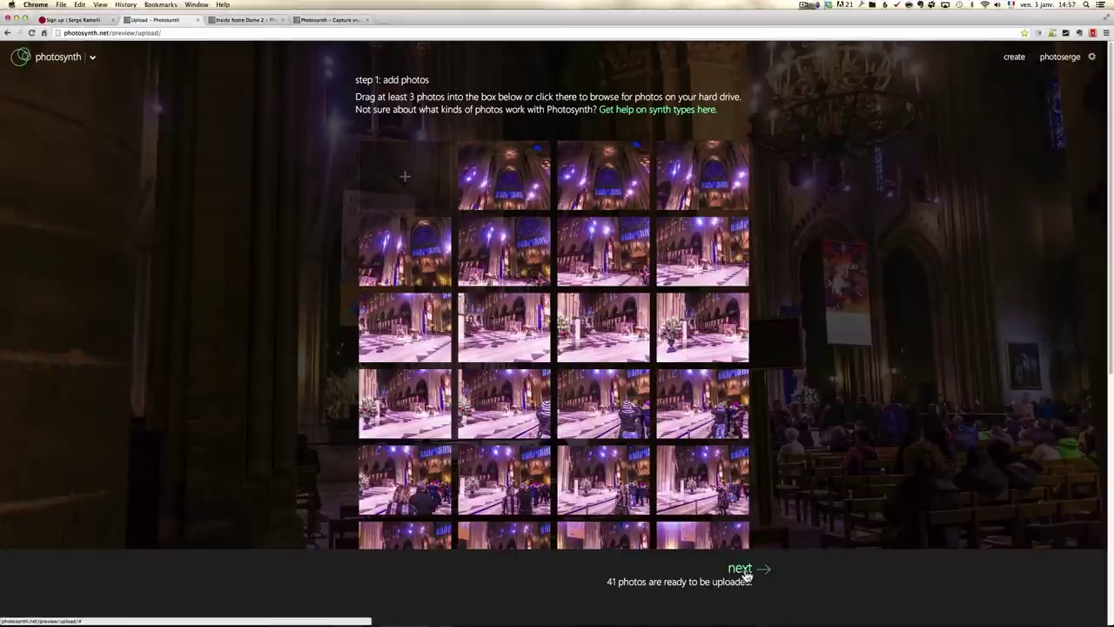
pyautogui.click(744, 573)
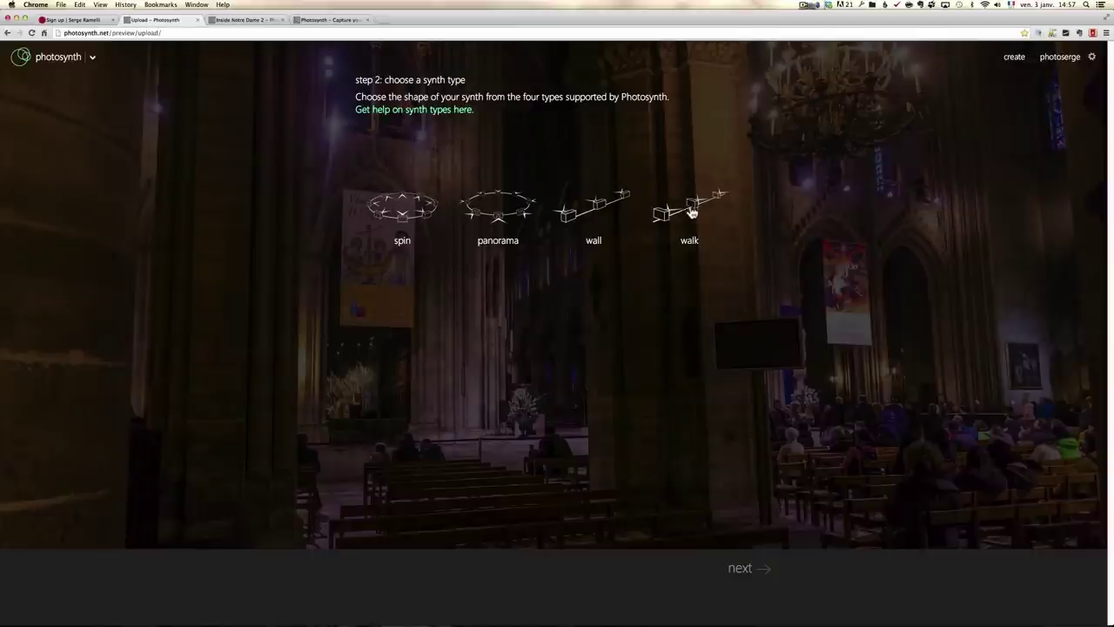
pyautogui.click(679, 209)
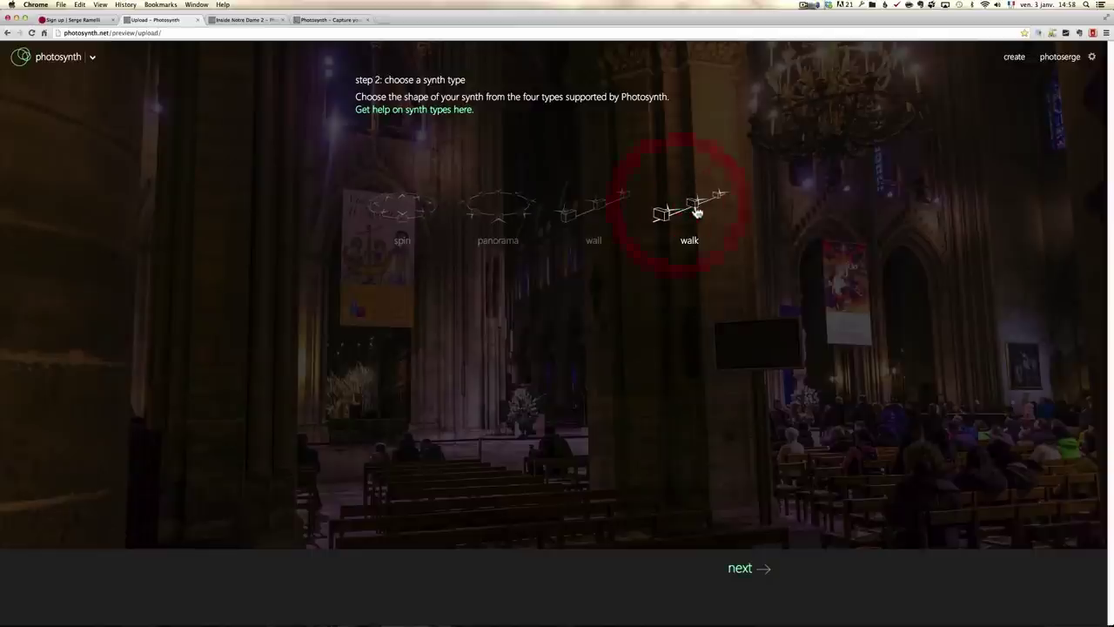
# - Title the walk 'Notre Dame', start its upload, and switch to the Inside Notre Dame 2 tab
pyautogui.click(742, 570)
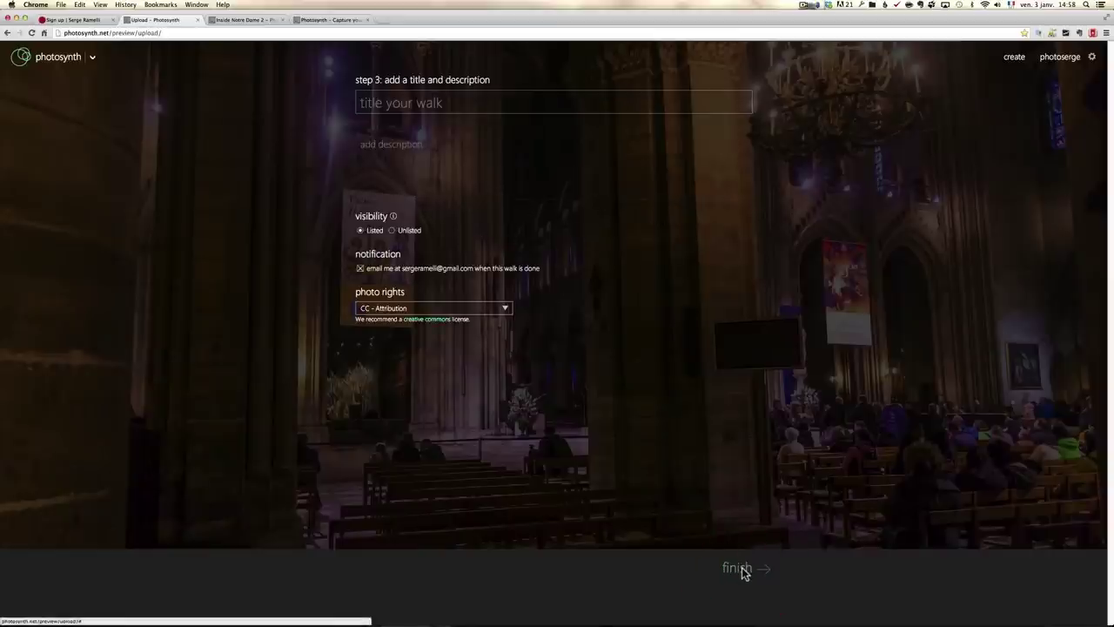
pyautogui.click(398, 104)
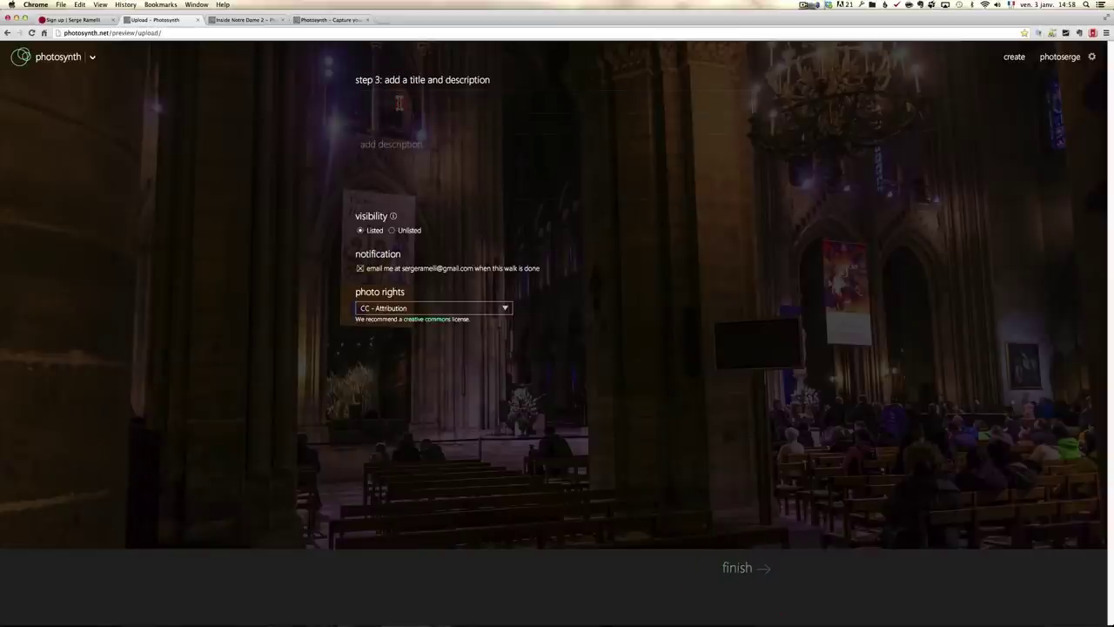
pyautogui.write('Notre')
pyautogui.press('BackSpace')
pyautogui.press('BackSpace')
pyautogui.press('BackSpace')
pyautogui.press('BackSpace')
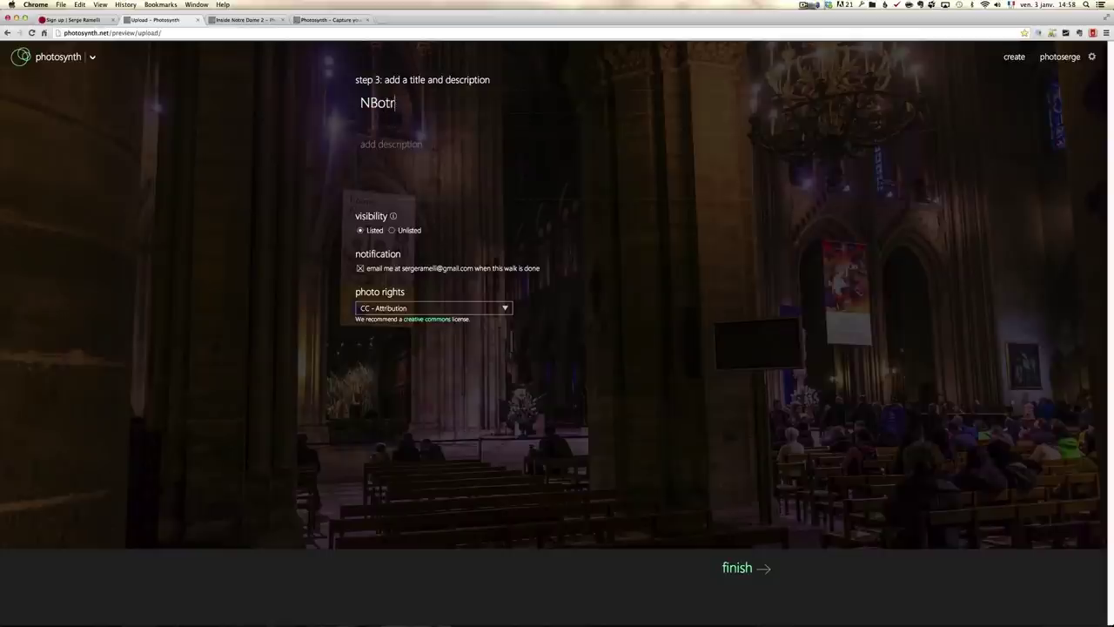
pyautogui.write('otre Dame')
pyautogui.click(735, 569)
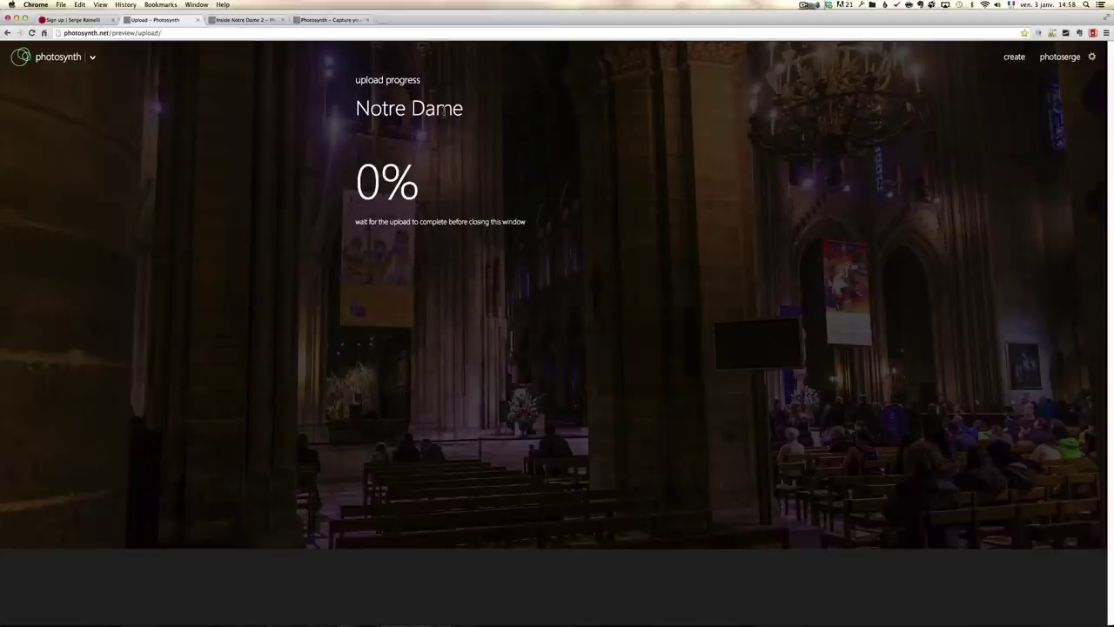
pyautogui.click(261, 20)
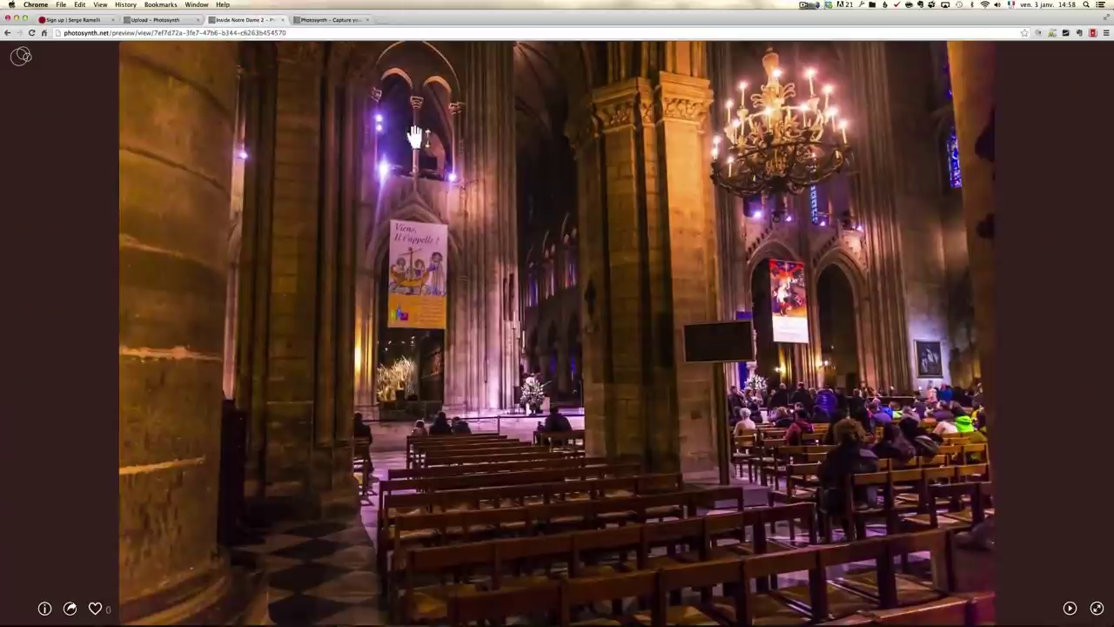
# - Open the account's library and the first Notre Dame walk, stopping its automatic travel
pyautogui.click(21, 59)
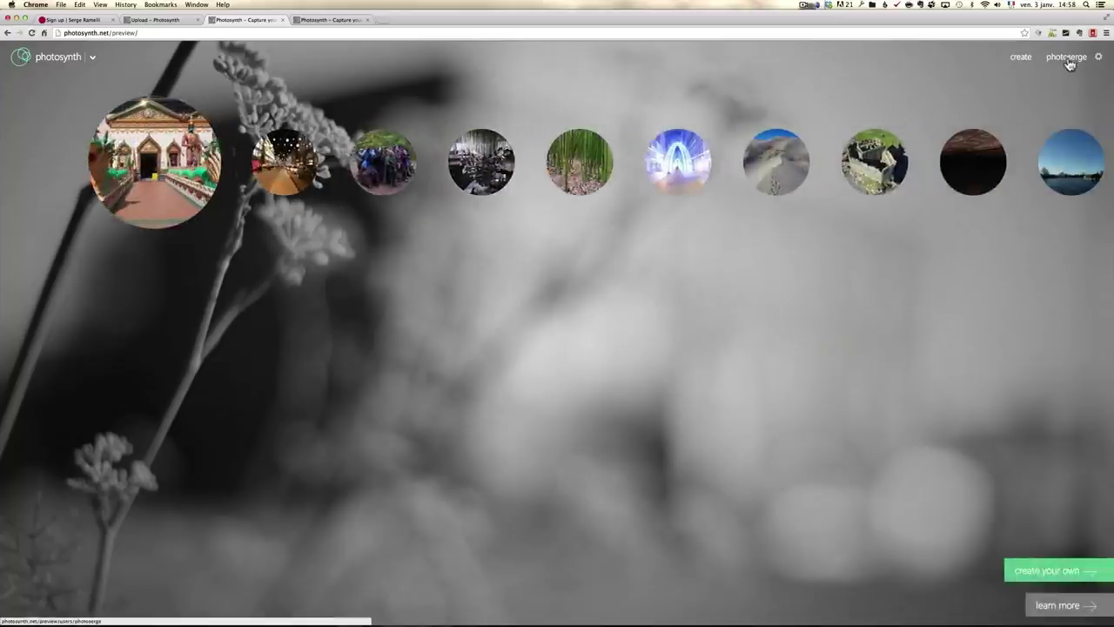
pyautogui.click(1066, 58)
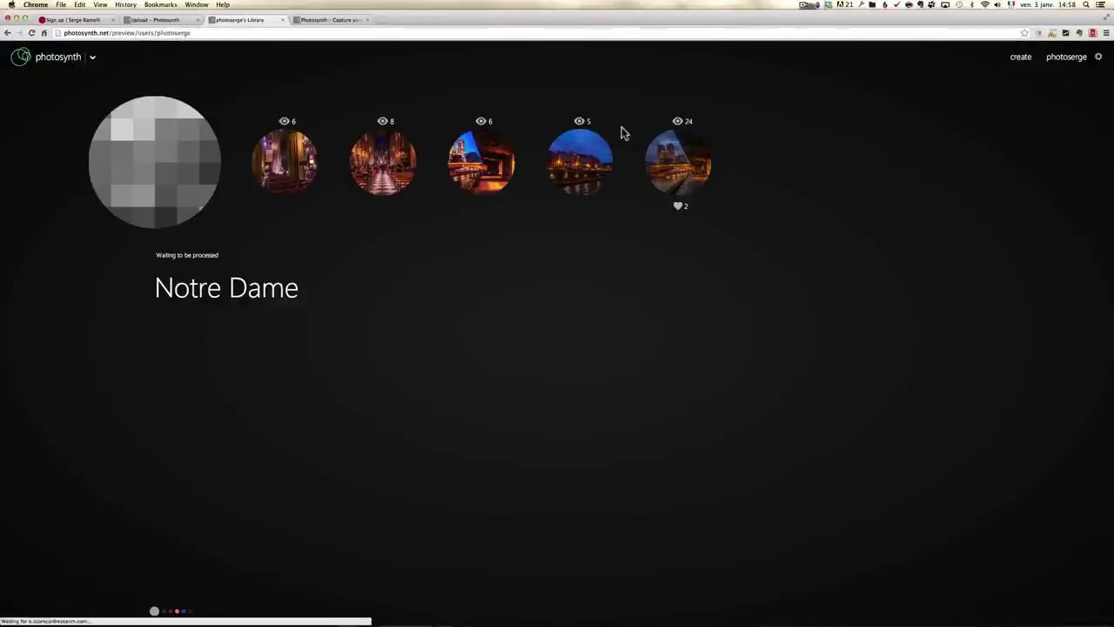
pyautogui.click(290, 158)
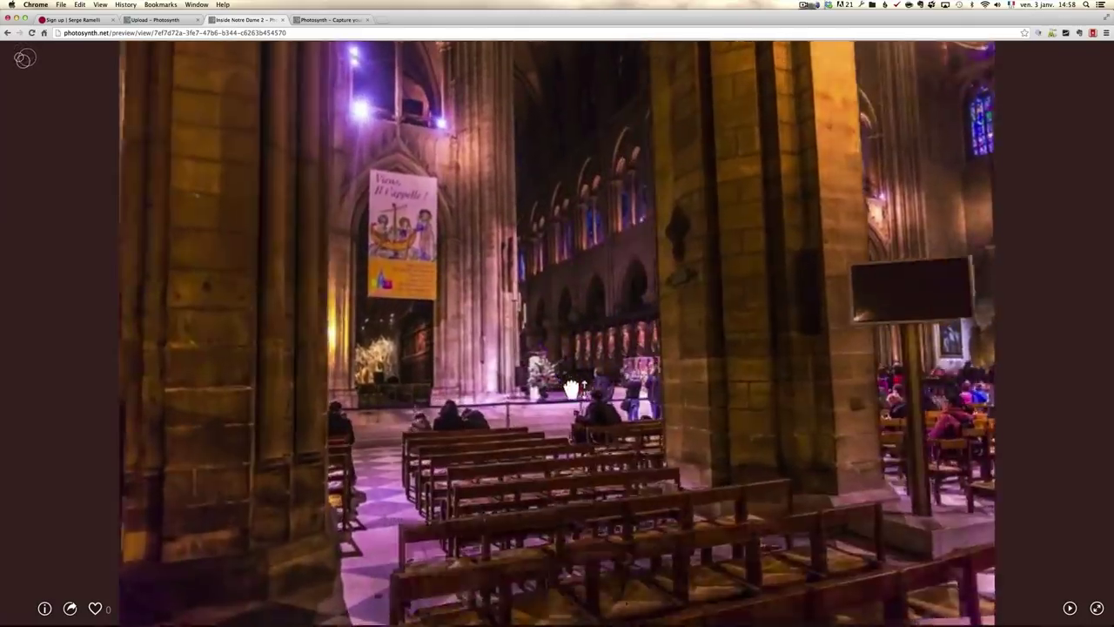
pyautogui.click(517, 250)
# - Travel through the nave toward the altar and choir, then back among the pews and pillars
pyautogui.click(549, 313)
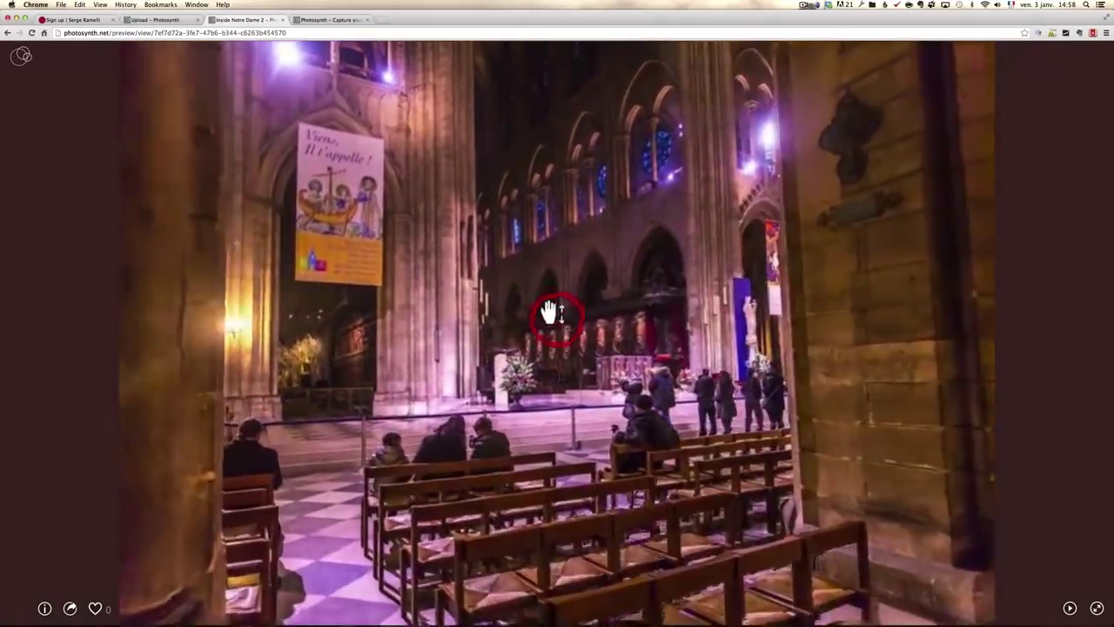
pyautogui.click(547, 336)
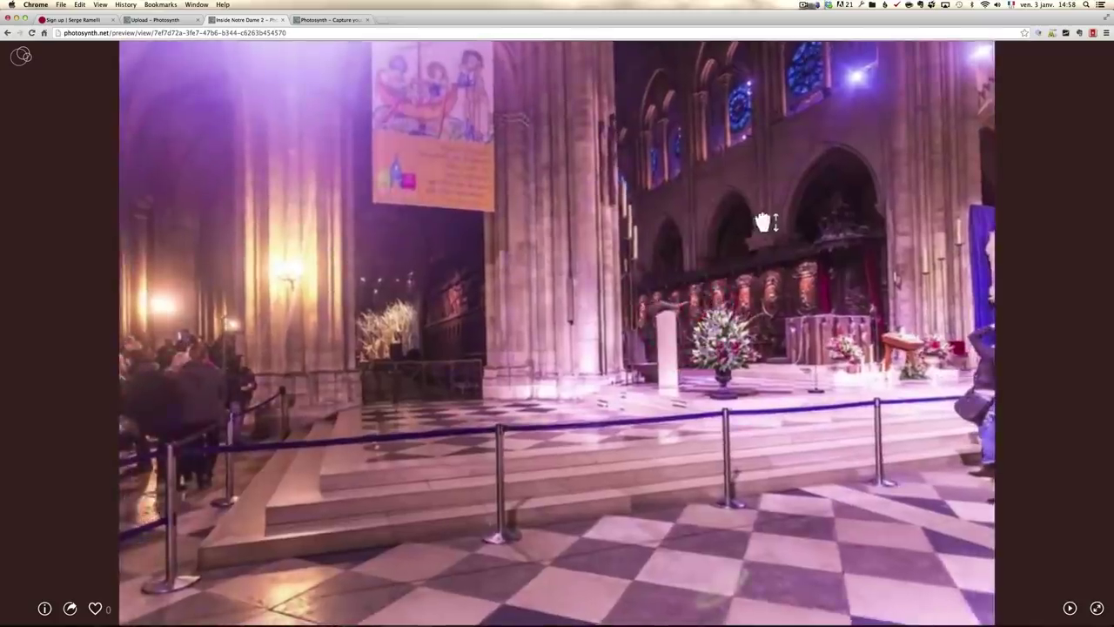
pyautogui.click(749, 281)
pyautogui.click(693, 291)
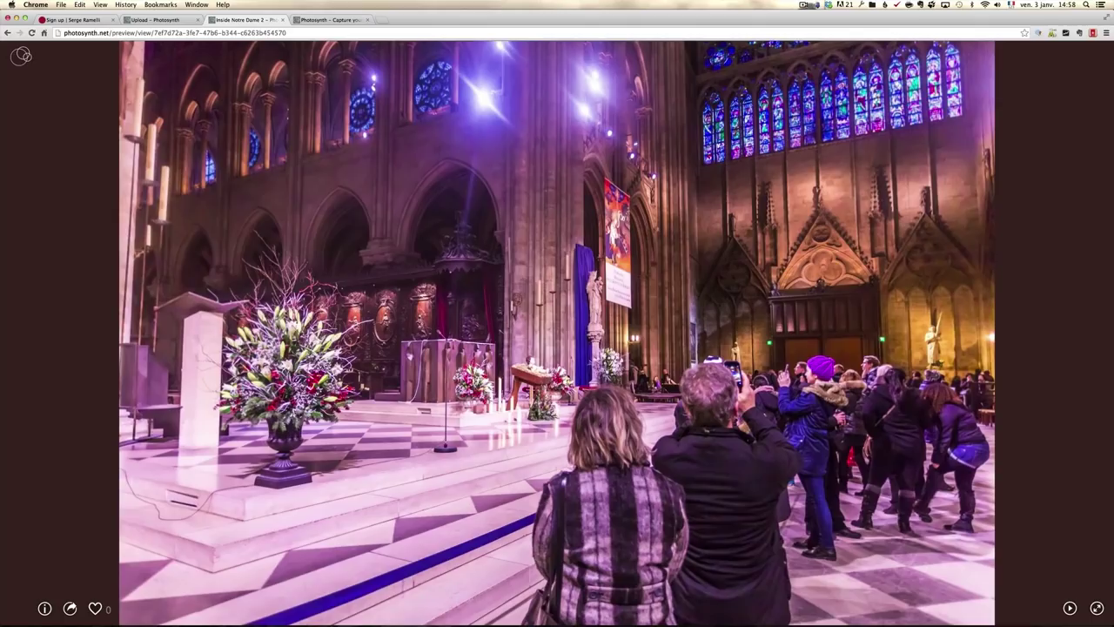
pyautogui.click(26, 137)
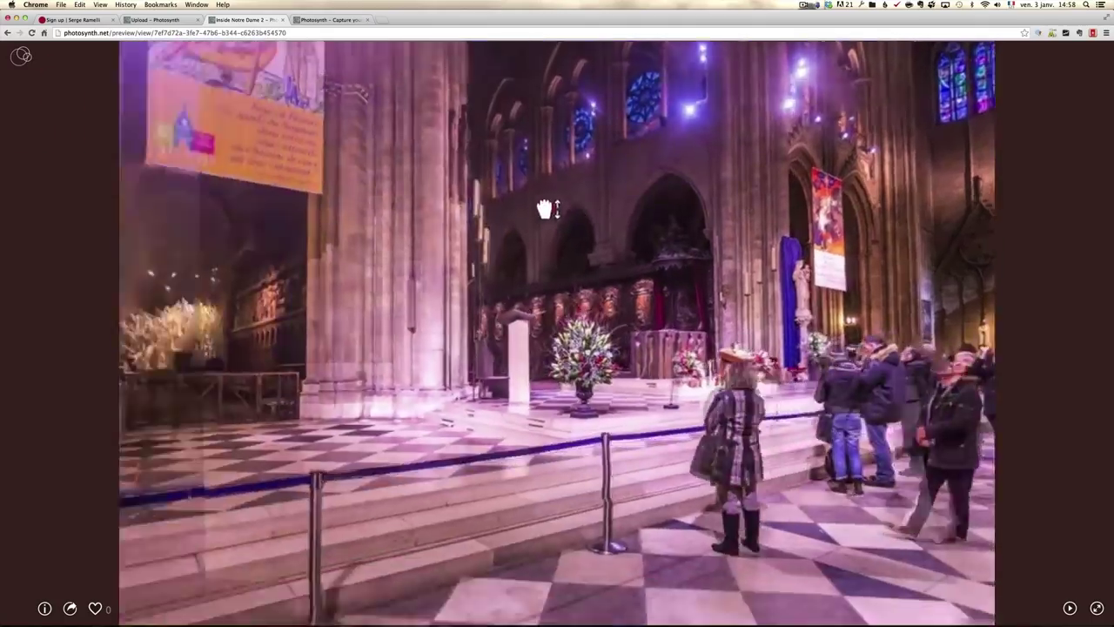
pyautogui.click(550, 179)
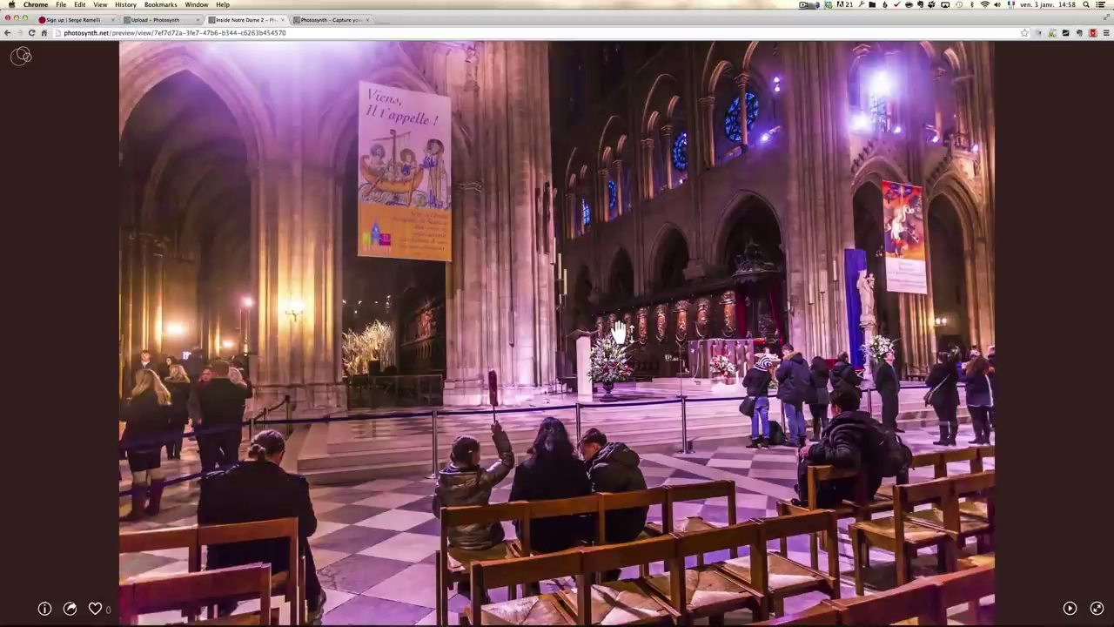
pyautogui.click(613, 381)
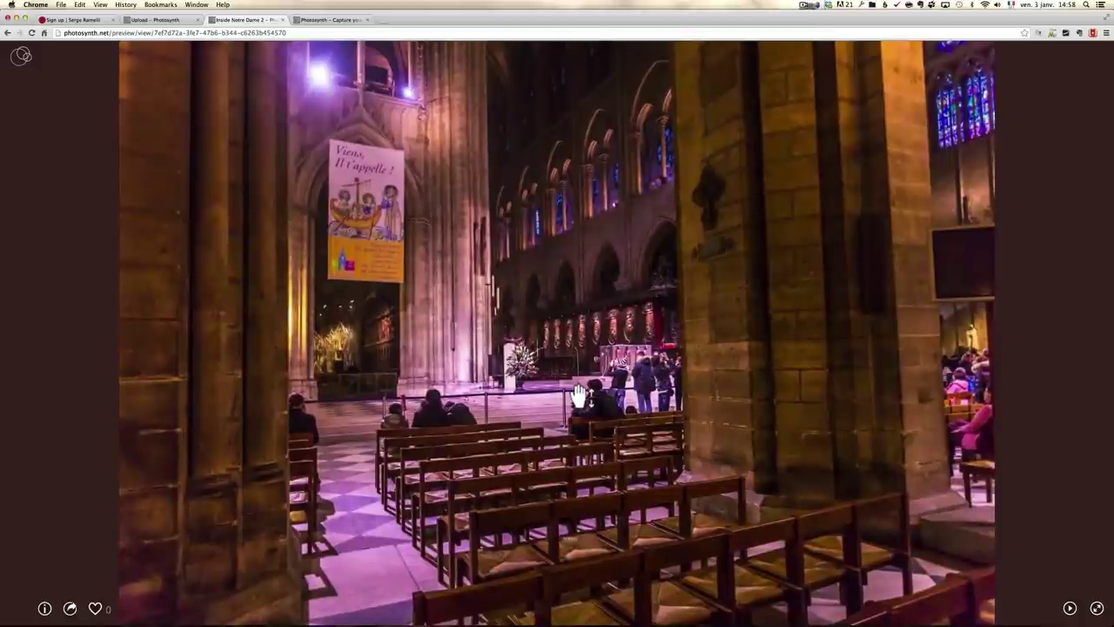
pyautogui.click(578, 287)
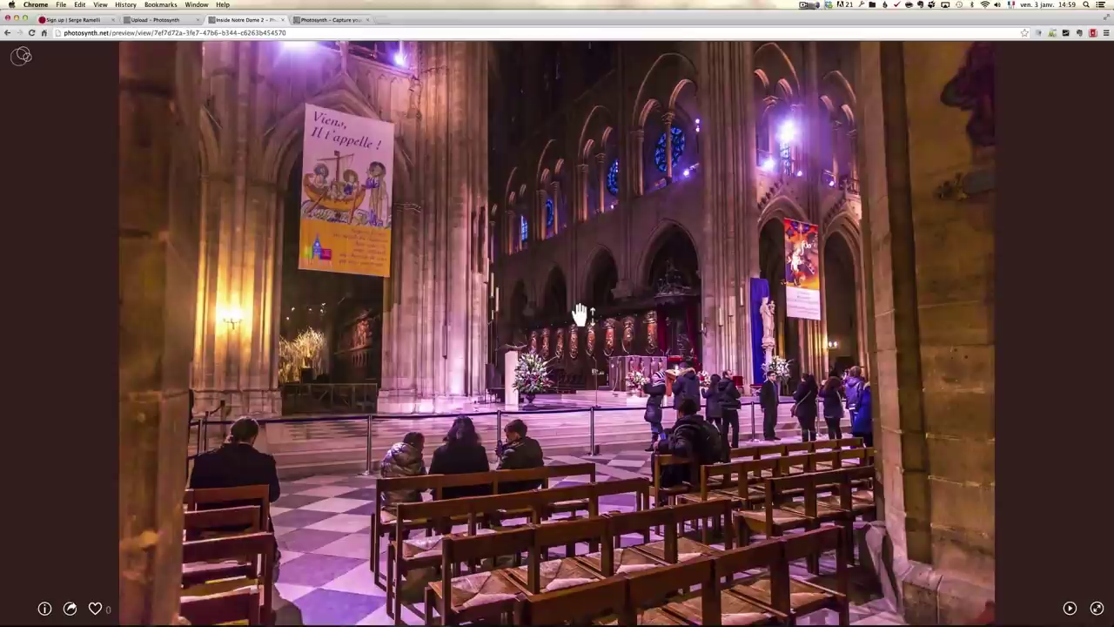
# - Play the walk automatically, pause it, and turn the view left toward the nave banner
pyautogui.click(1069, 608)
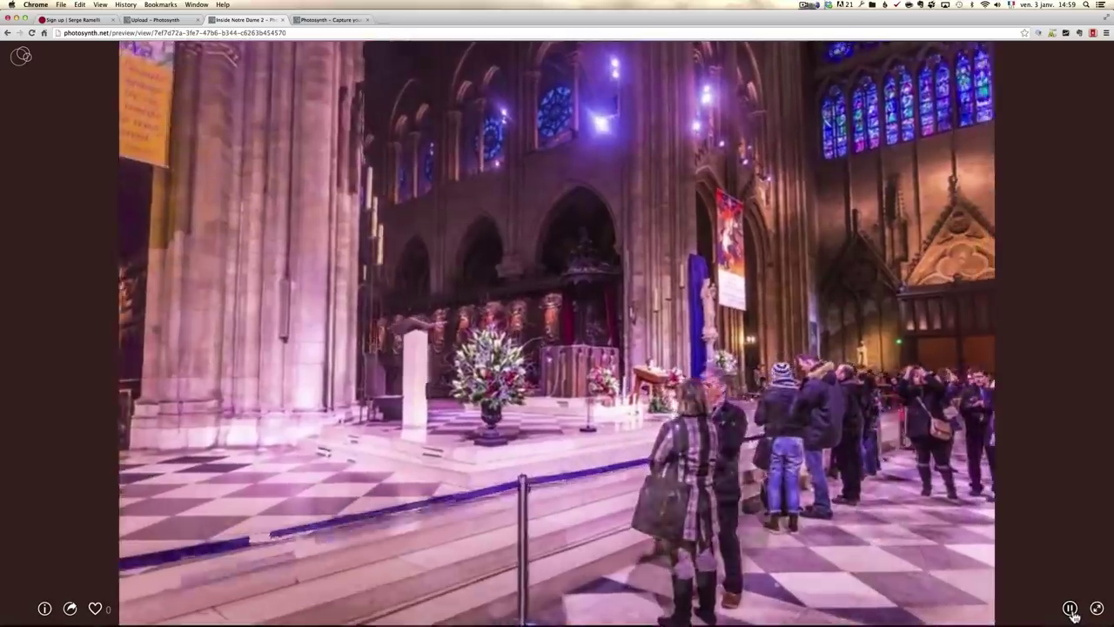
pyautogui.click(1071, 610)
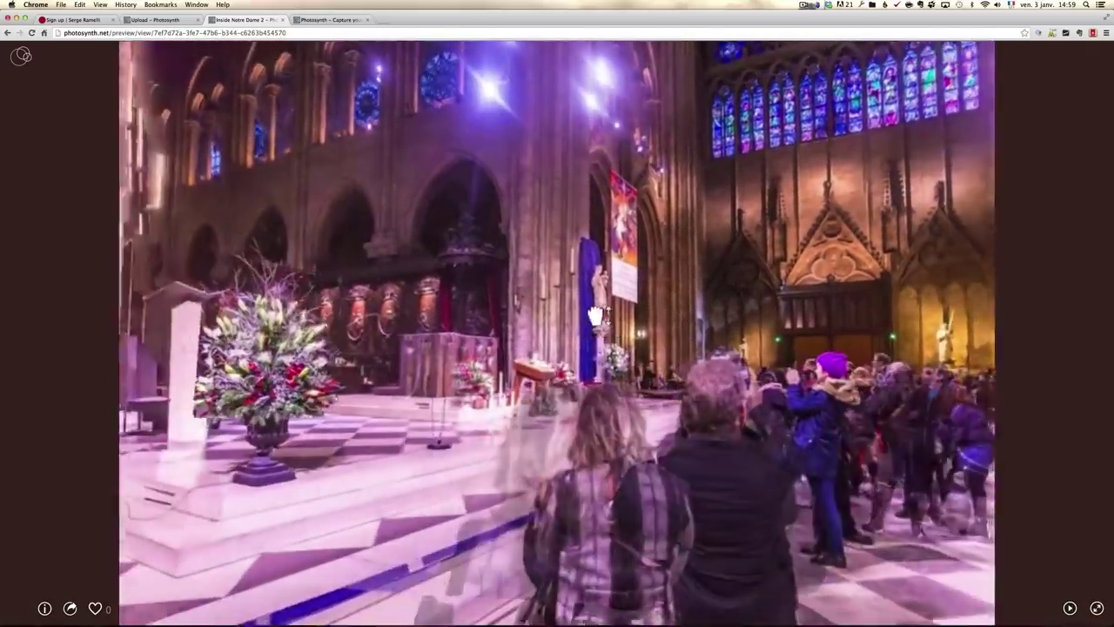
pyautogui.moveTo(599, 330); pyautogui.dragTo(625, 379)
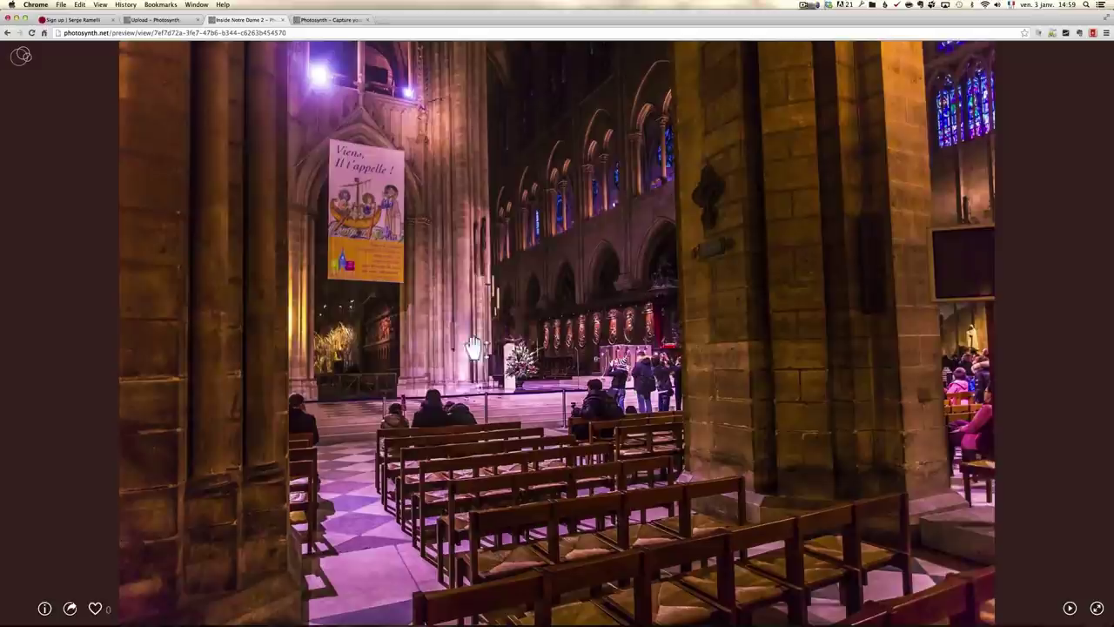
# - Back in Lightroom, view NotredAme-241, 238, 239, 240 and the following shot
pyautogui.press('super+Tab')
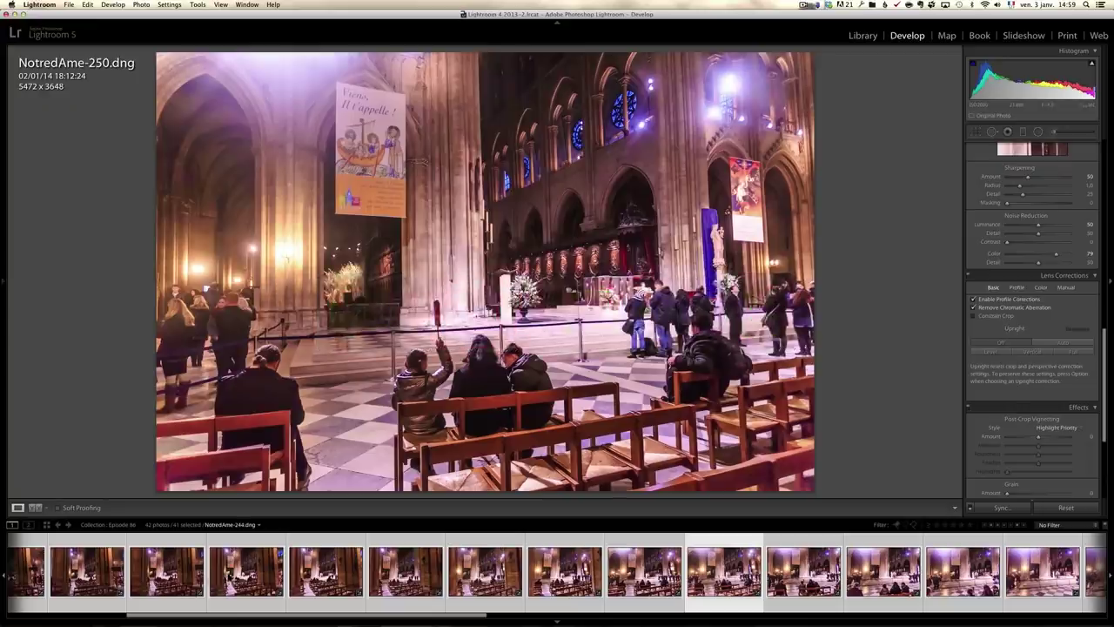
pyautogui.click(210, 618)
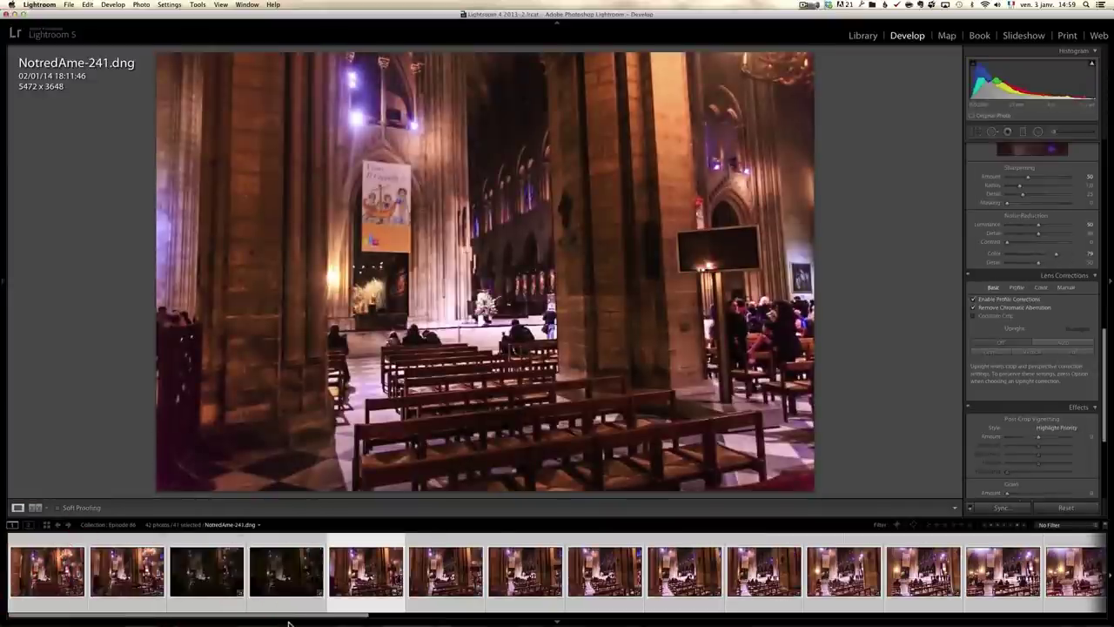
pyautogui.click(126, 578)
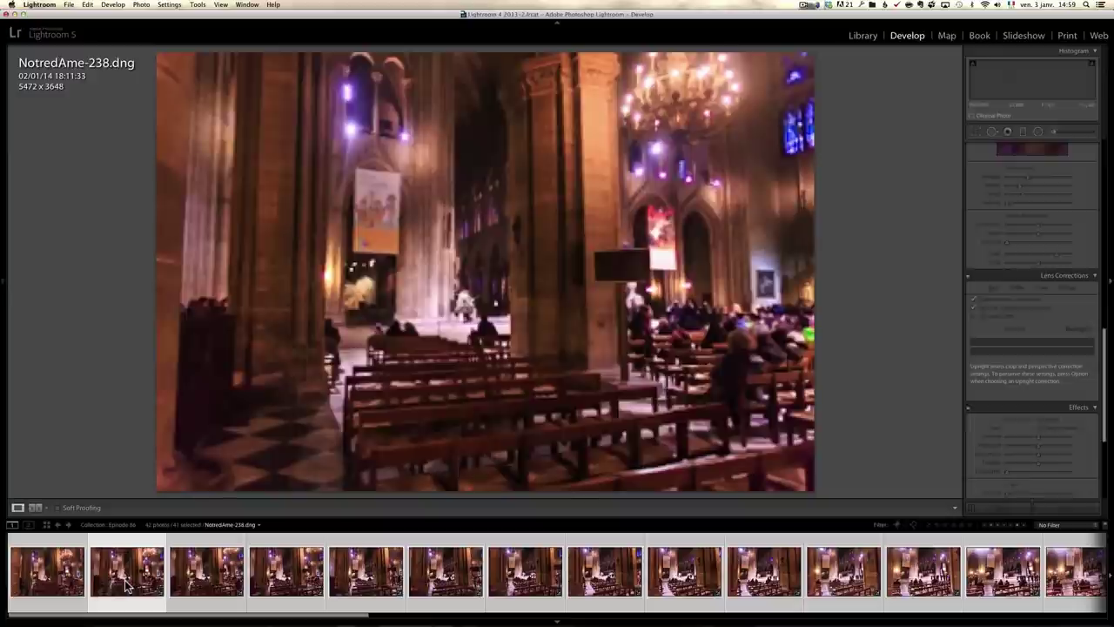
pyautogui.click(198, 576)
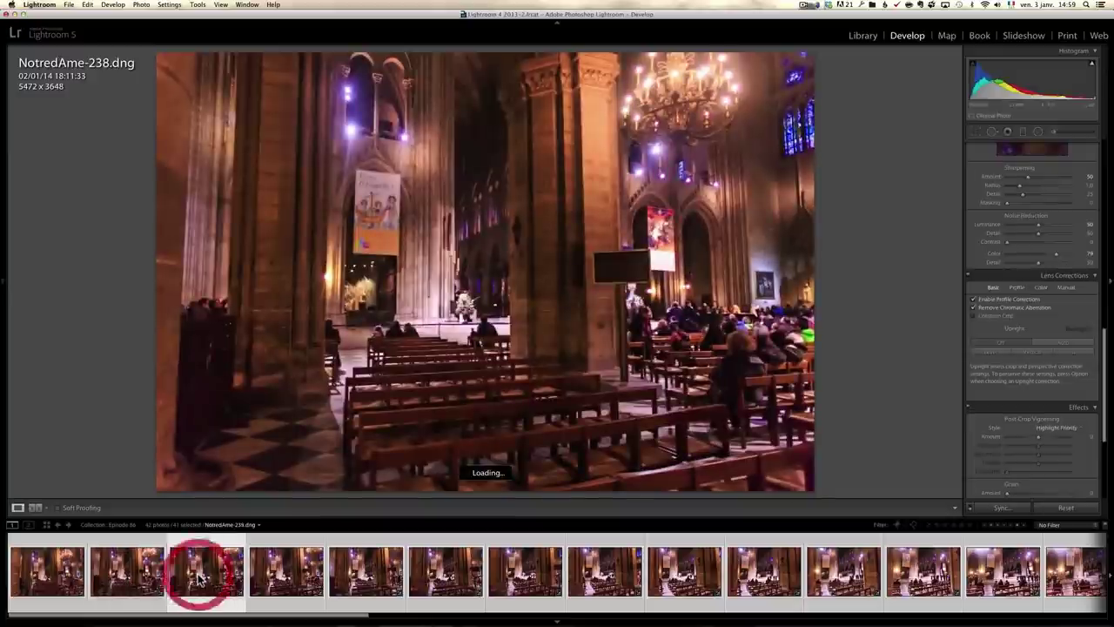
pyautogui.click(280, 574)
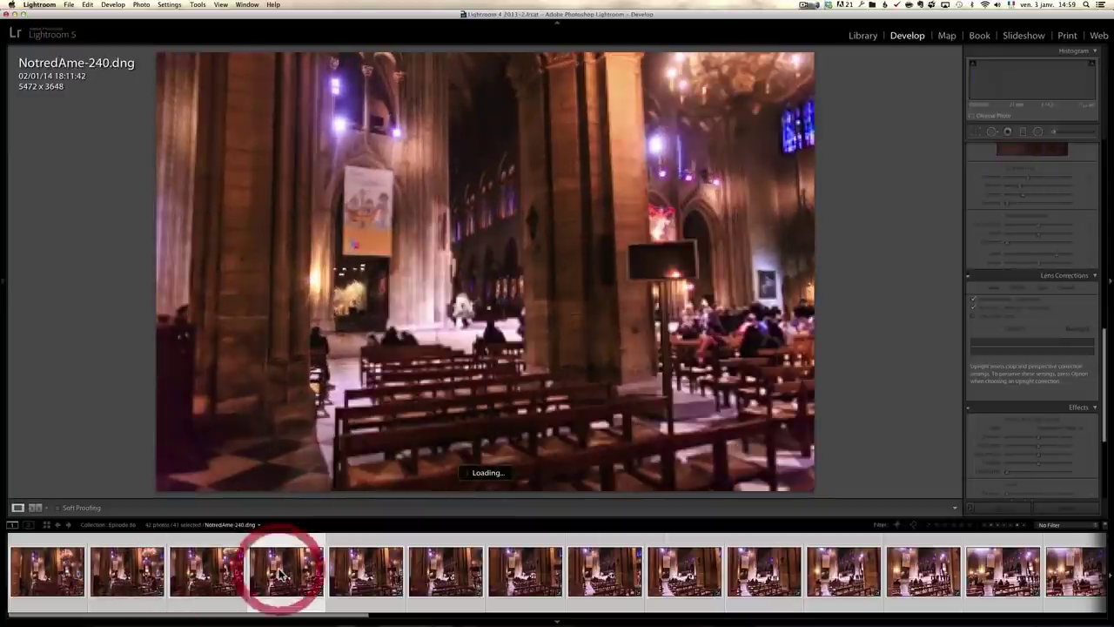
pyautogui.click(348, 571)
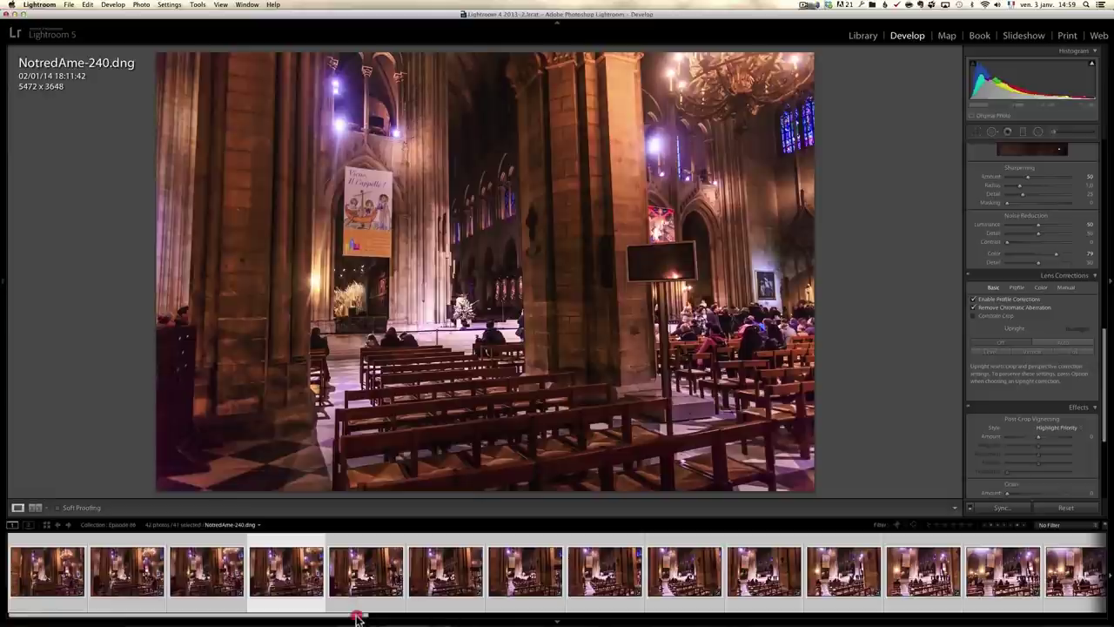
# - Scroll the filmstrip to its end and select the 5daydeal.psd promotion graphic
pyautogui.moveTo(359, 616); pyautogui.dragTo(1058, 615)
pyautogui.click(1062, 573)
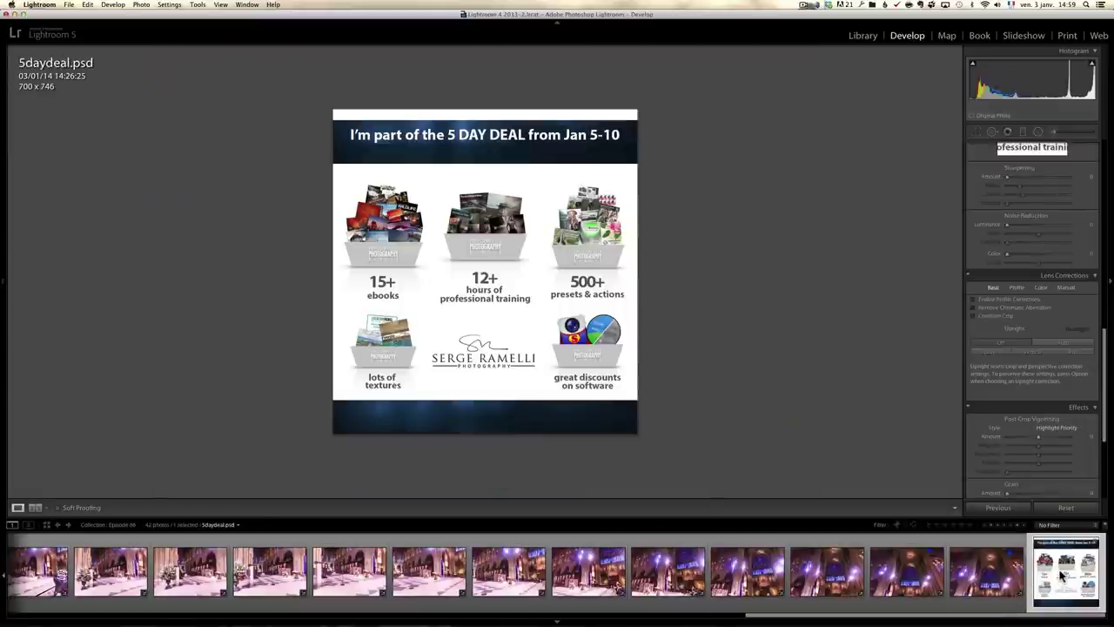